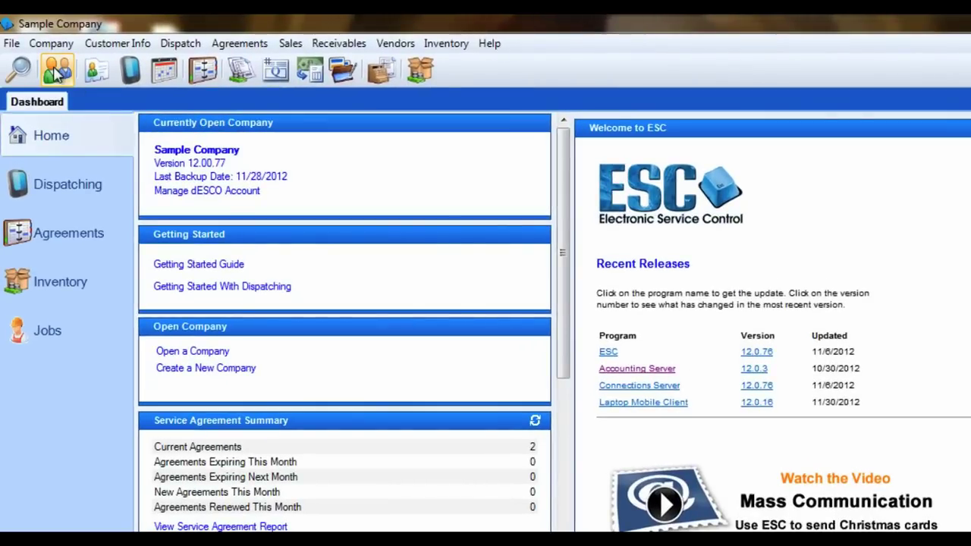
Step: From Enter Customers, skip the customer search and start blank customer record 0000101
left_click(118, 43)
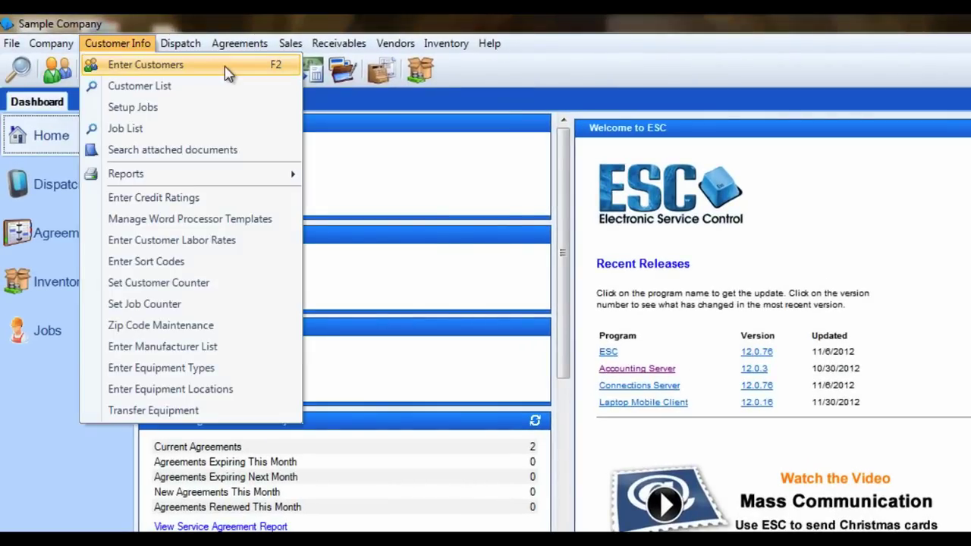
left_click(145, 64)
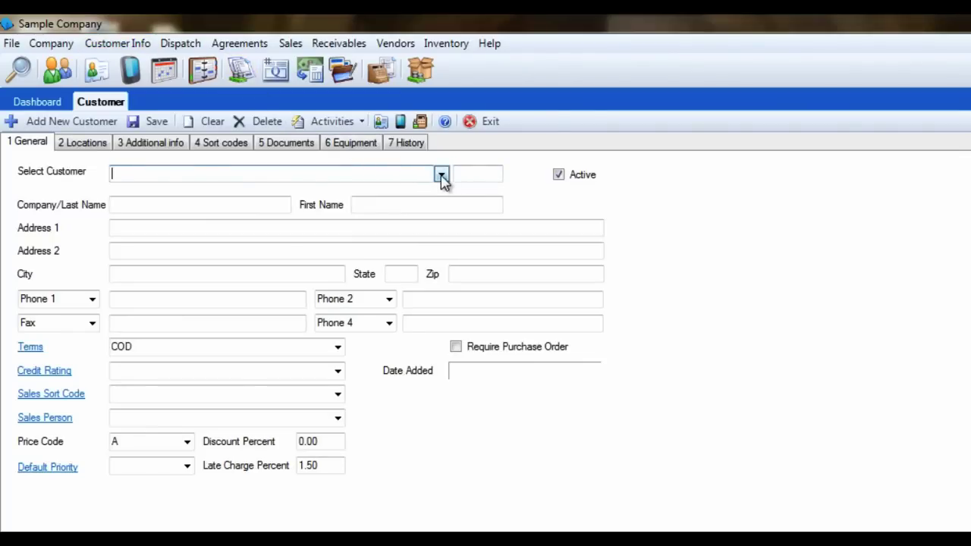
type("Lee")
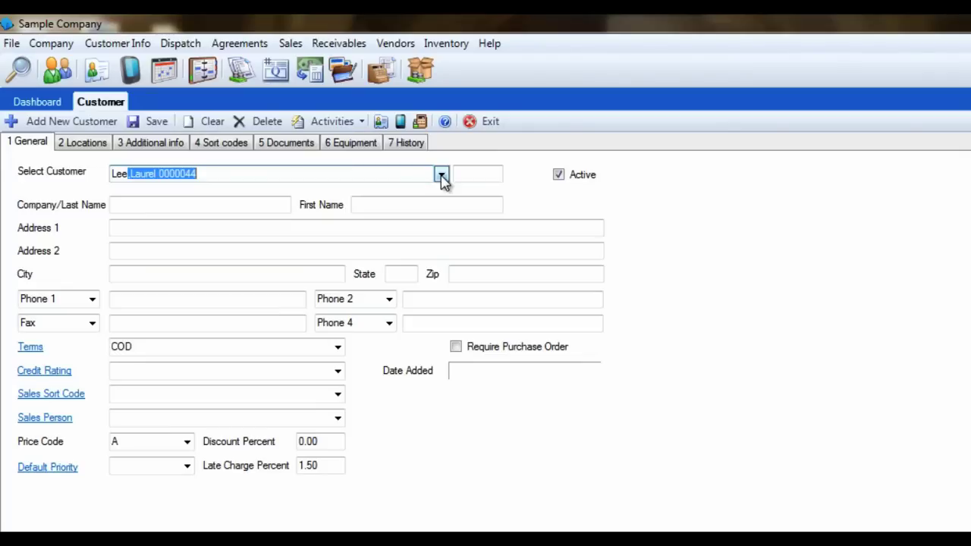
key("BackSpace")
key("BackSpace")
key("BackSpace")
key("BackSpace")
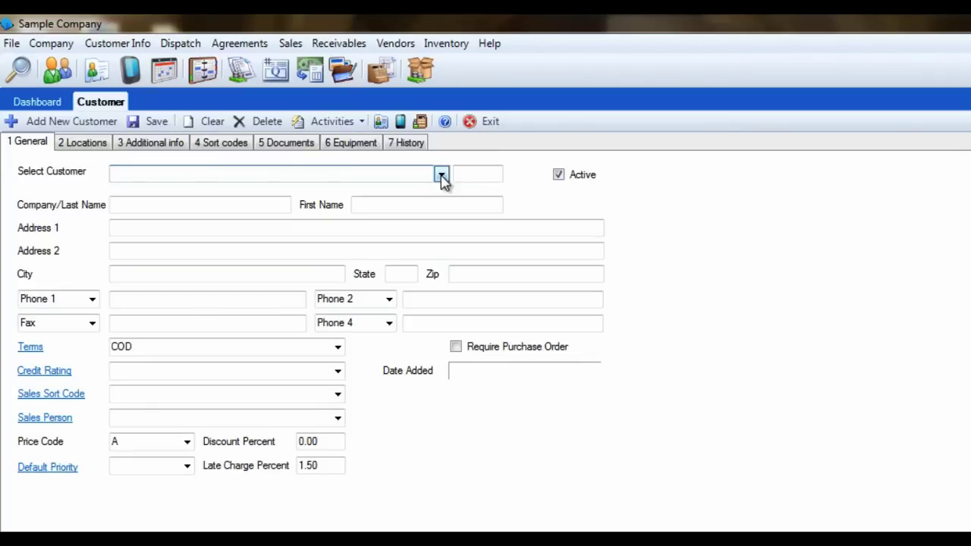
left_click(412, 164)
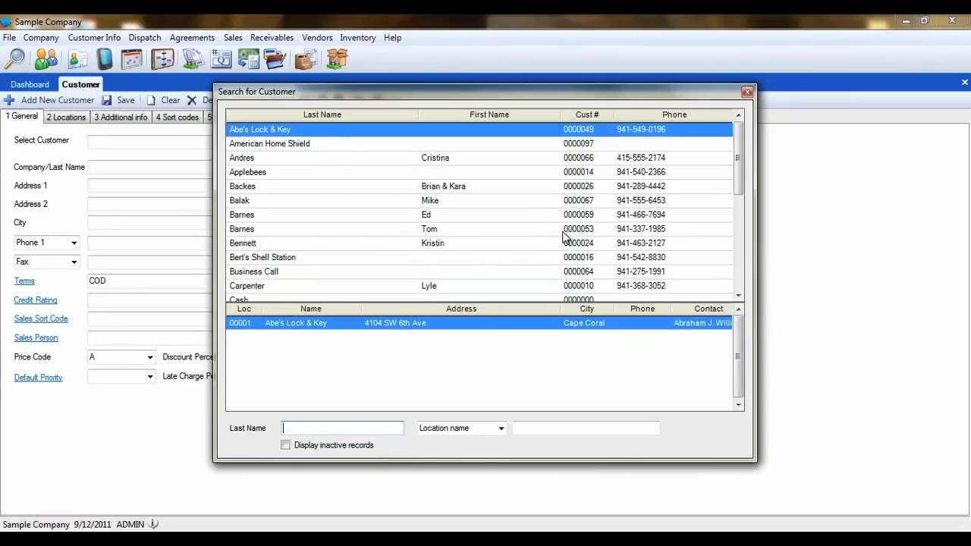
left_click(747, 92)
left_click(67, 125)
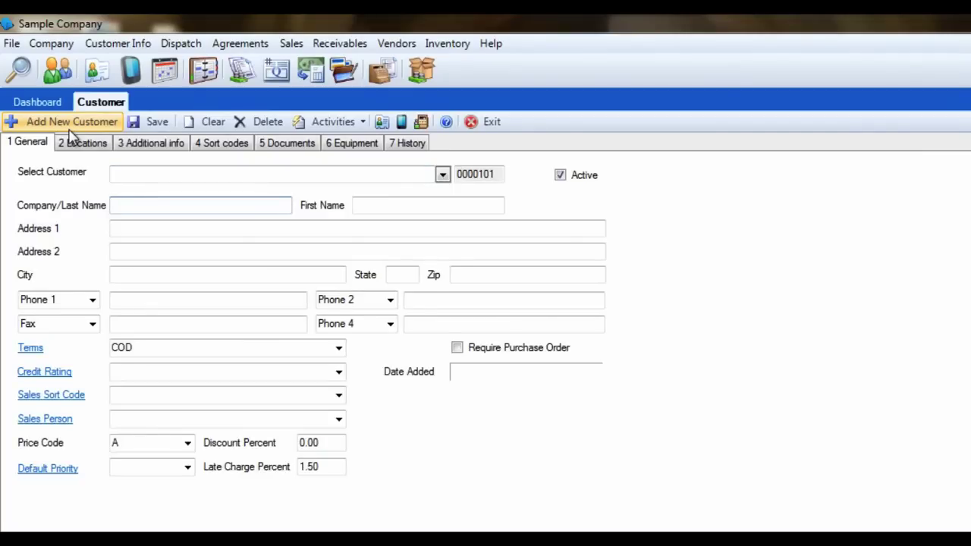
Step: Enter the customer's last and first name, street address, and zip, auto-filling city and state
key("Tab")
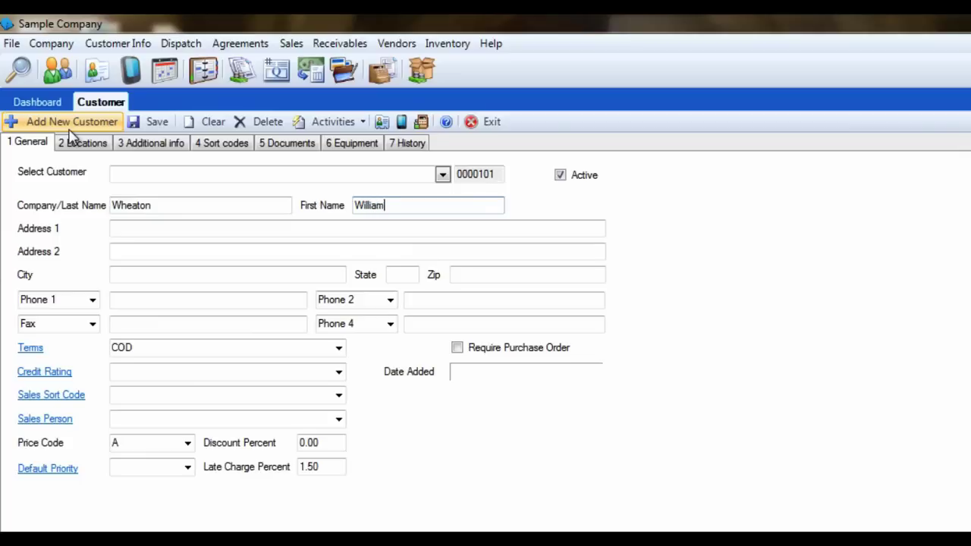
key("Tab")
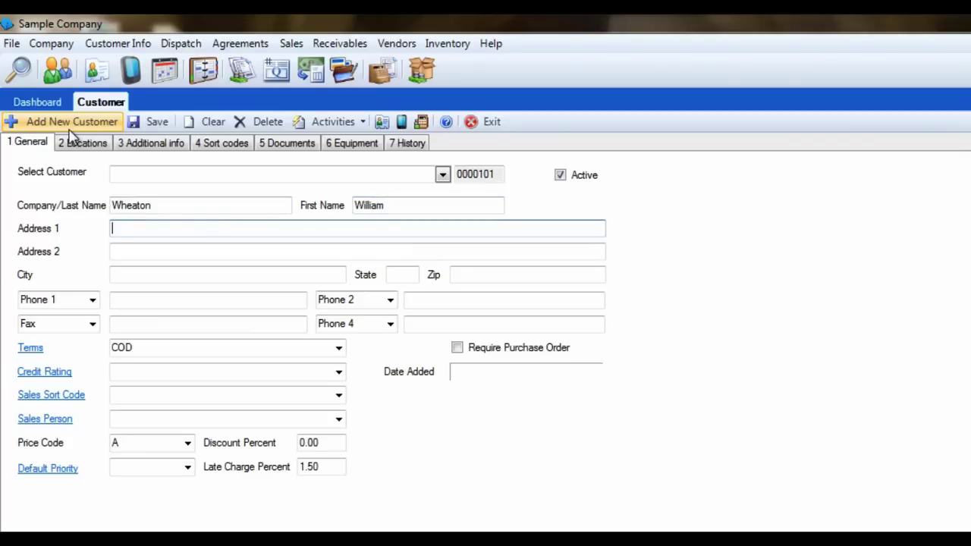
key("Tab")
key("Tab")
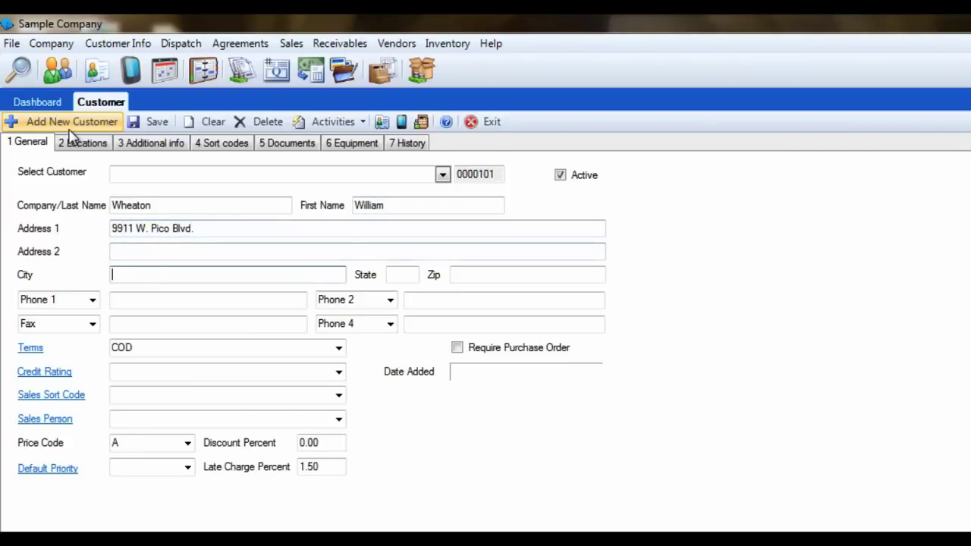
type("90035")
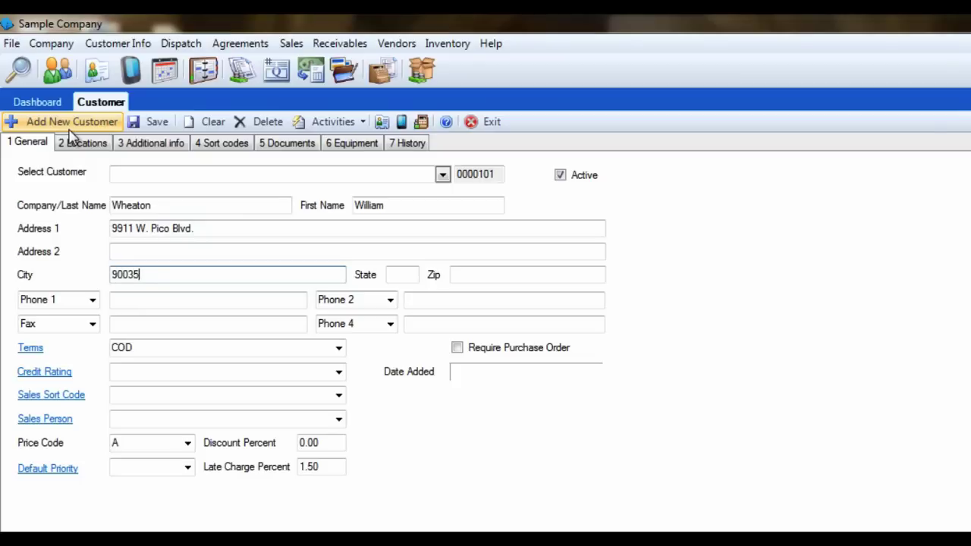
key("Tab")
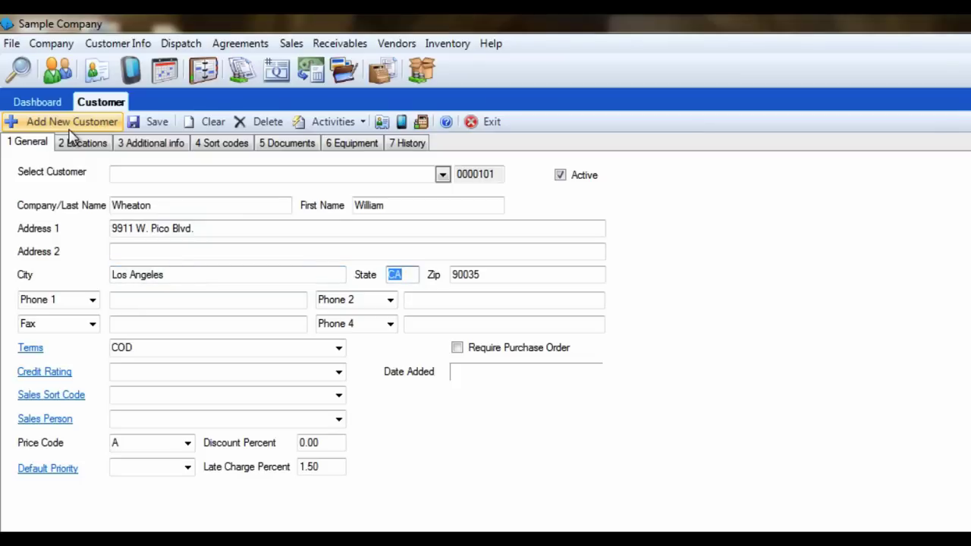
key("Tab")
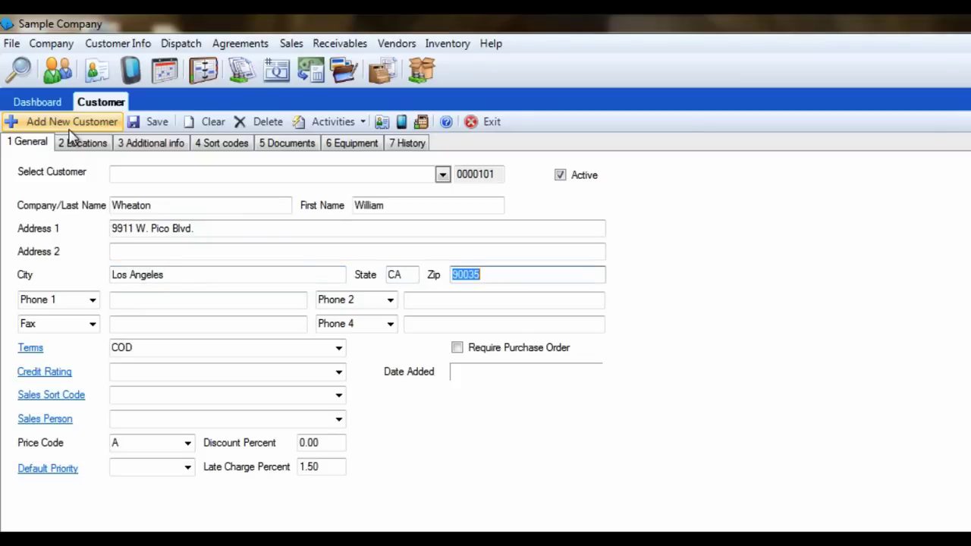
key("Tab")
key("Tab")
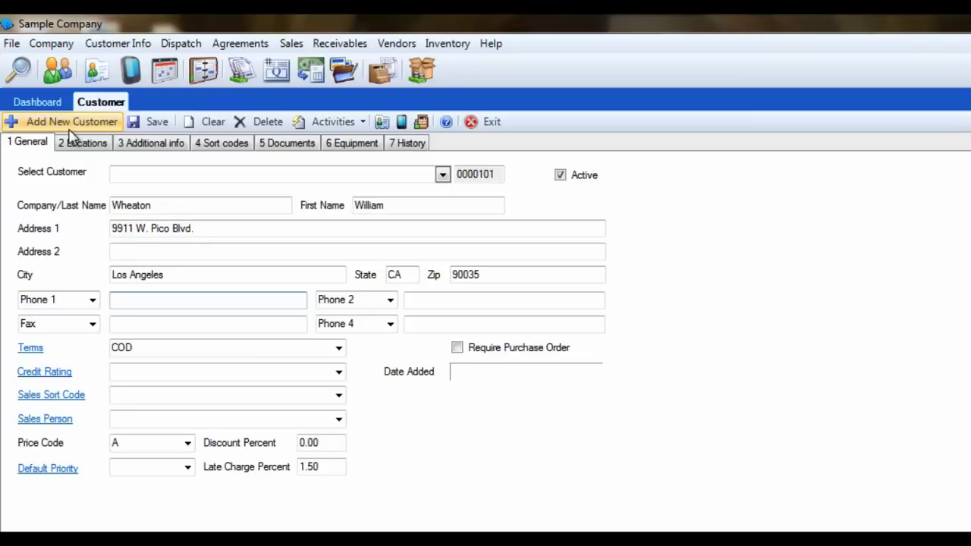
Step: Label Phone 1 with the contact's first name and enter the main phone number
key("shift+Tab")
type("Wil")
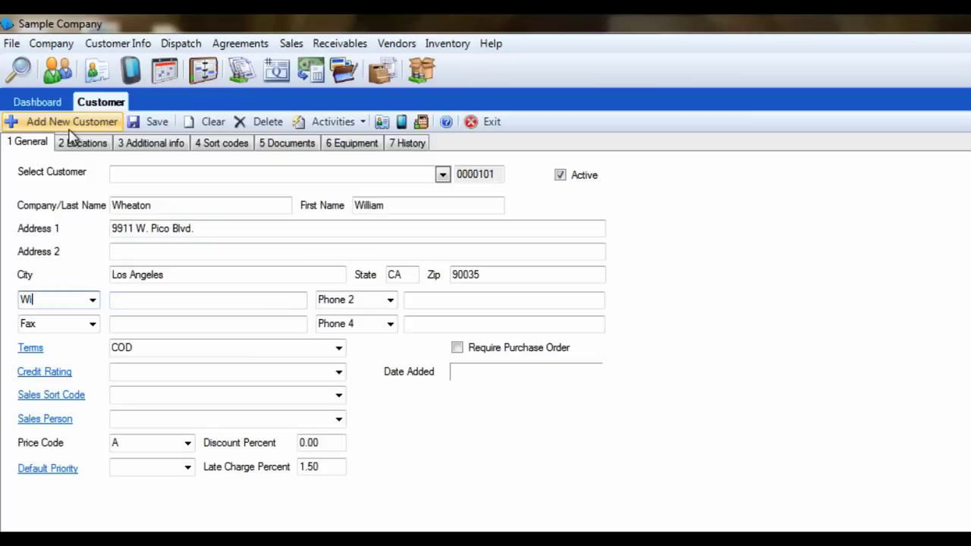
key("Tab")
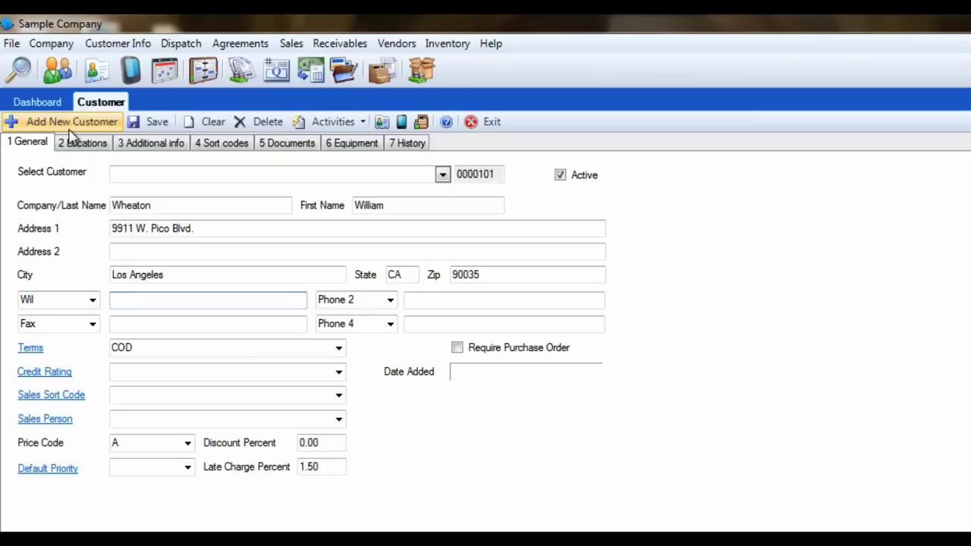
type("555-")
type("980-112")
type("3")
key("Tab")
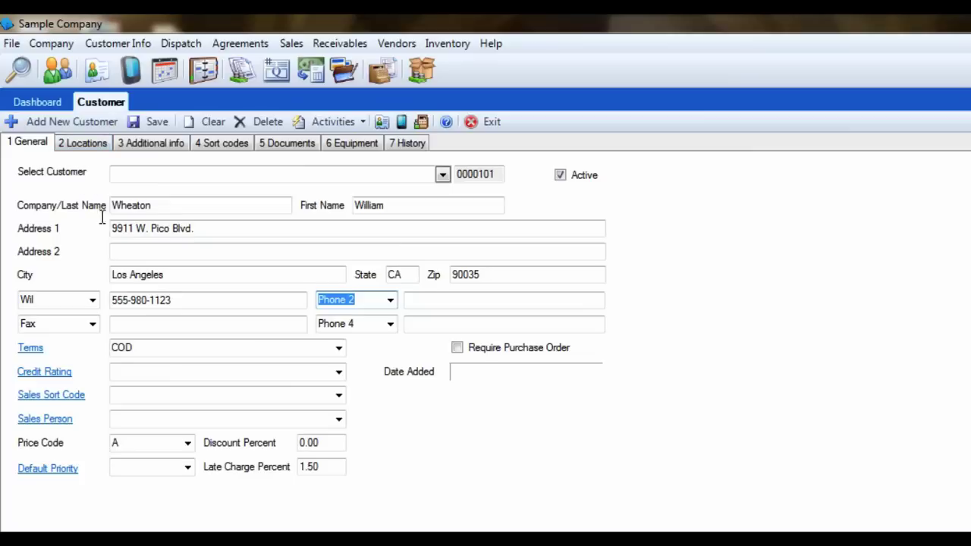
Step: Set Terms to NET 30 and Credit Rating to GOOD
left_click(338, 350)
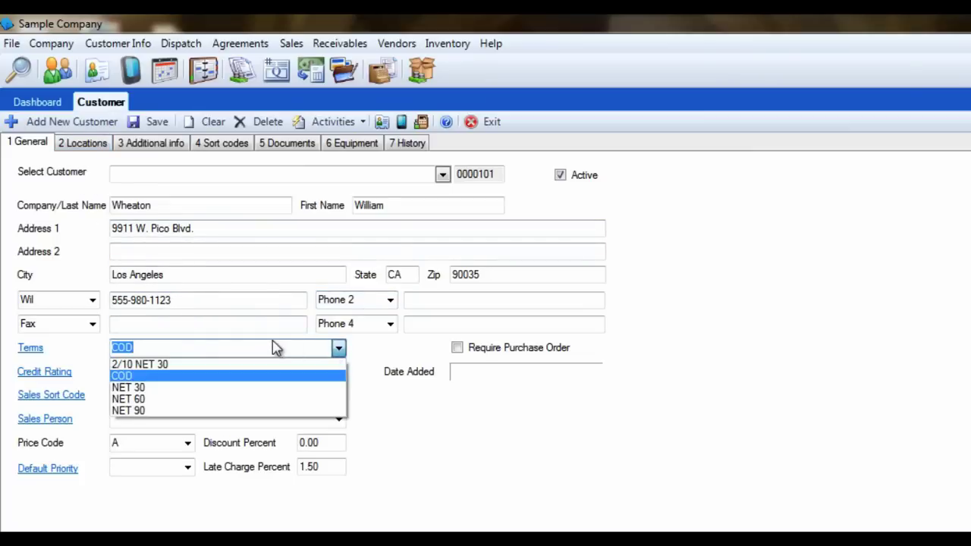
left_click(144, 388)
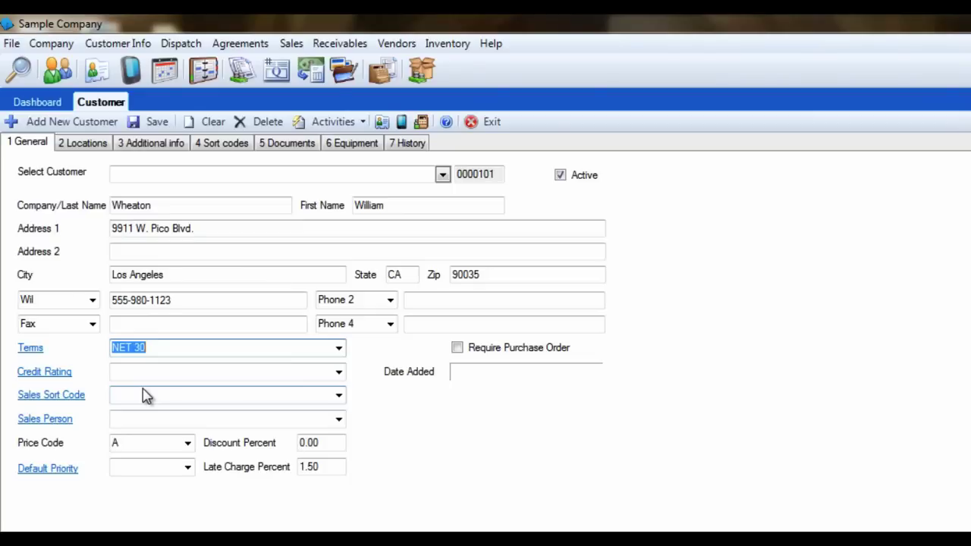
left_click(338, 371)
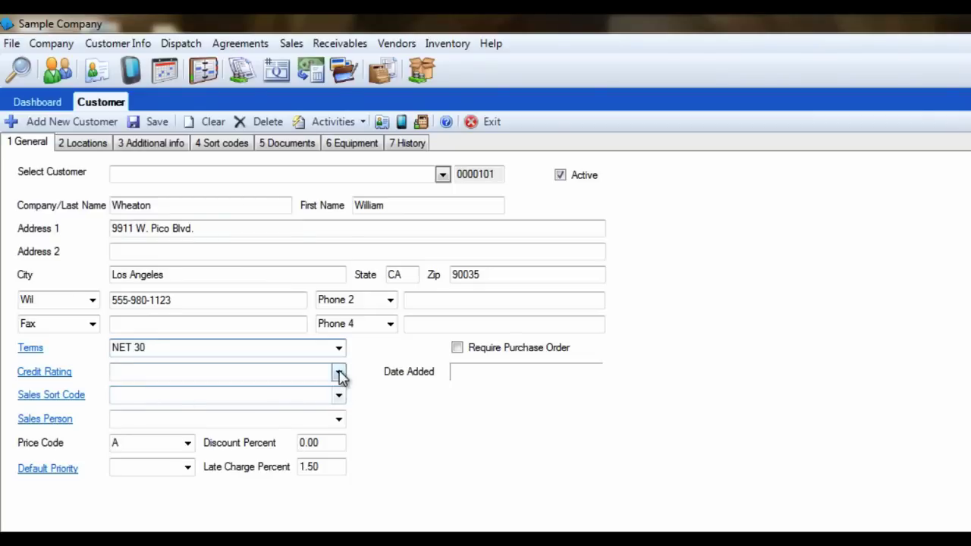
left_click(246, 401)
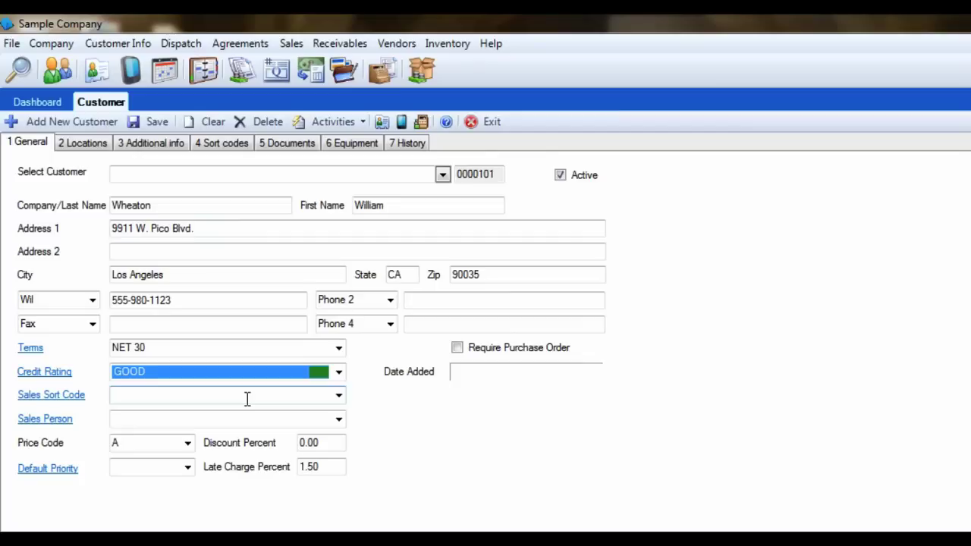
left_click(338, 395)
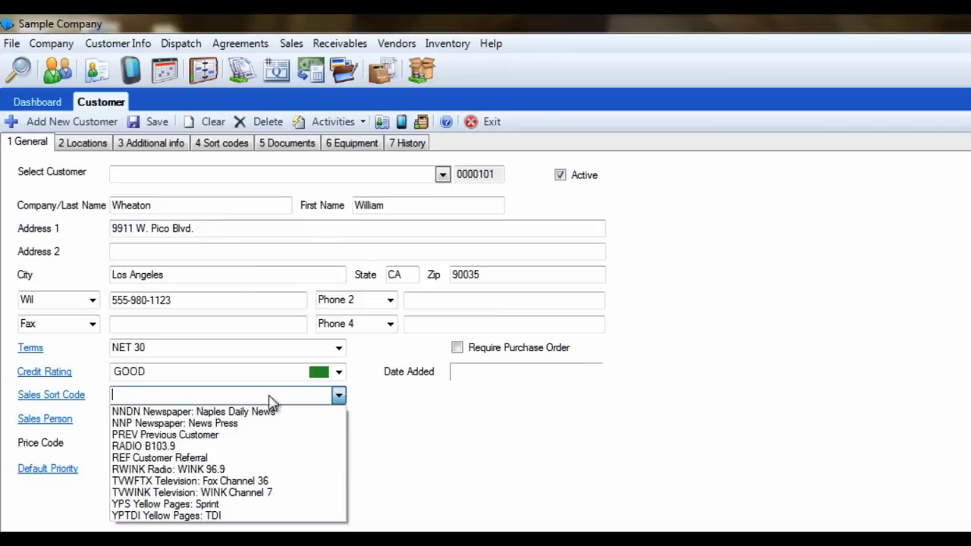
Step: Set the sales sort code to PREV Previous Customer and assign a salesperson
left_click(172, 436)
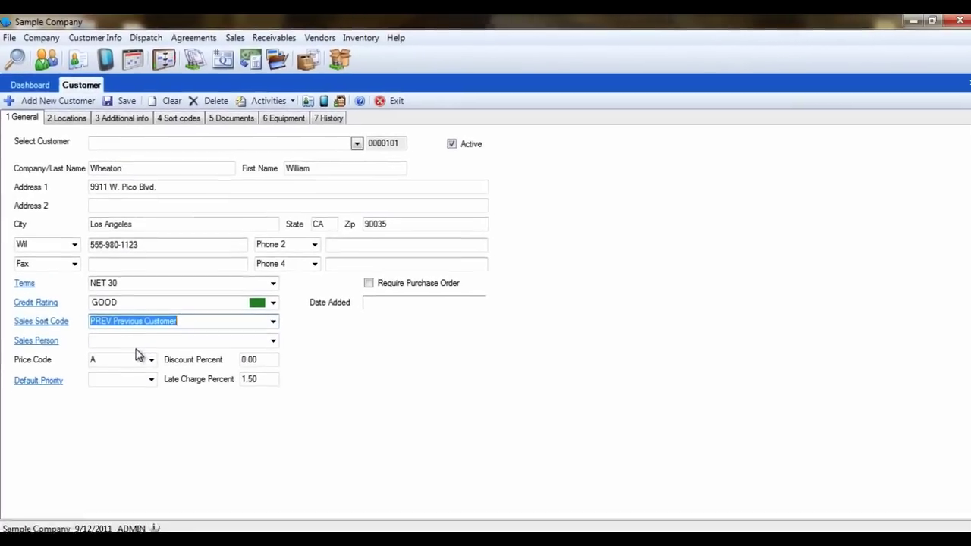
left_click(273, 341)
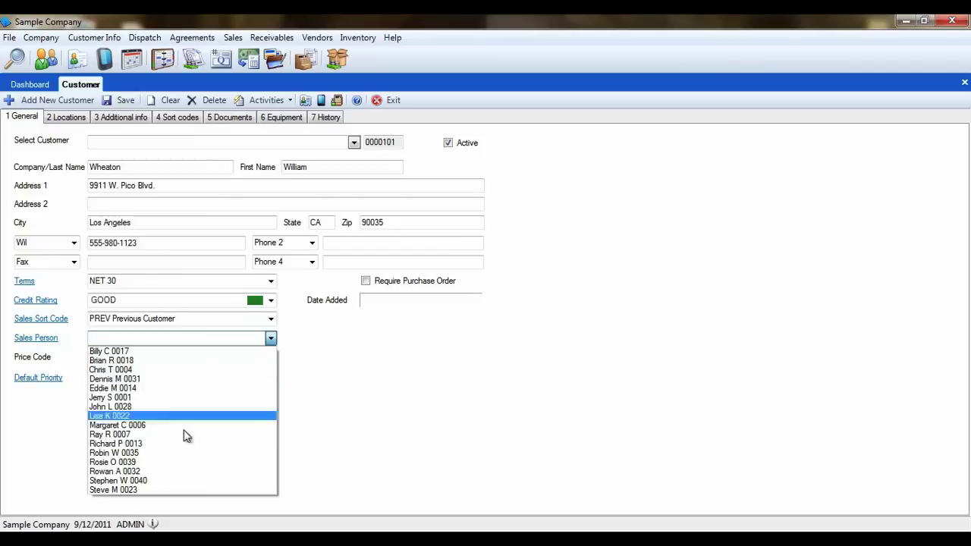
left_click(232, 436)
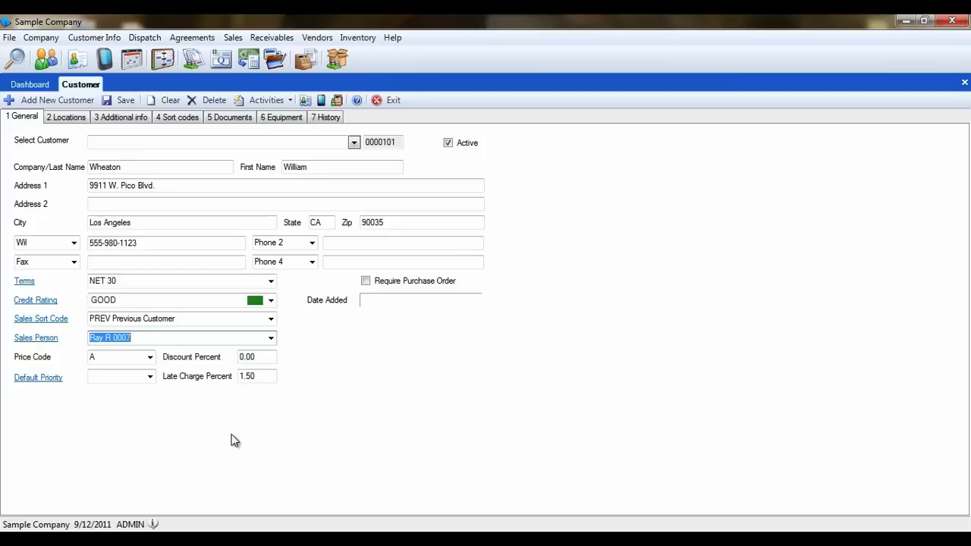
Step: Keep price code A, leave Default Priority blank, and select the Discount Percent value
left_click(150, 357)
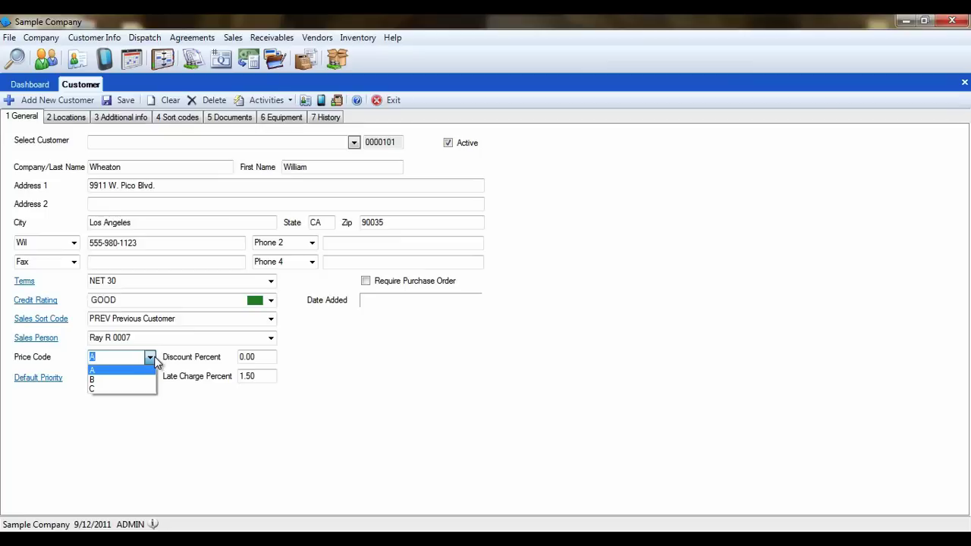
left_click(152, 358)
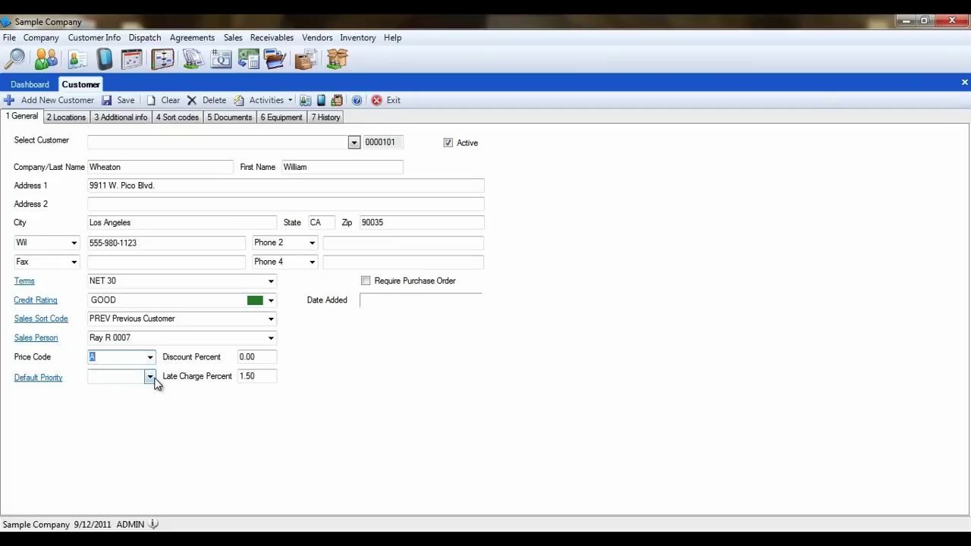
left_click(151, 377)
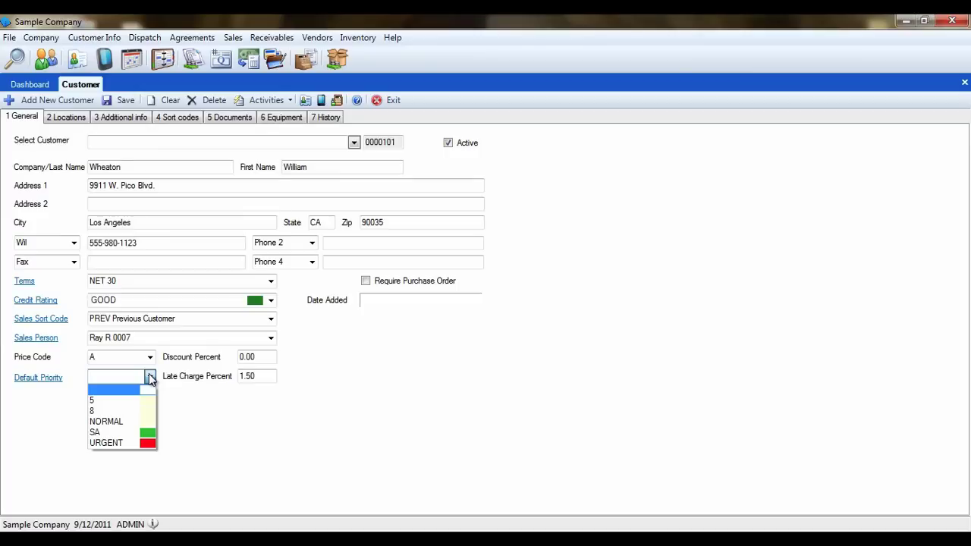
left_click(149, 377)
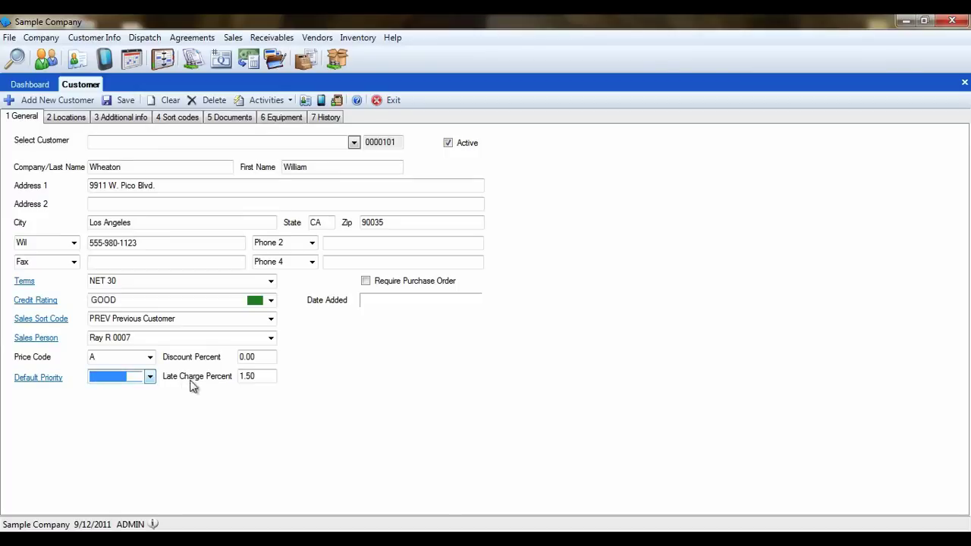
left_click(263, 359)
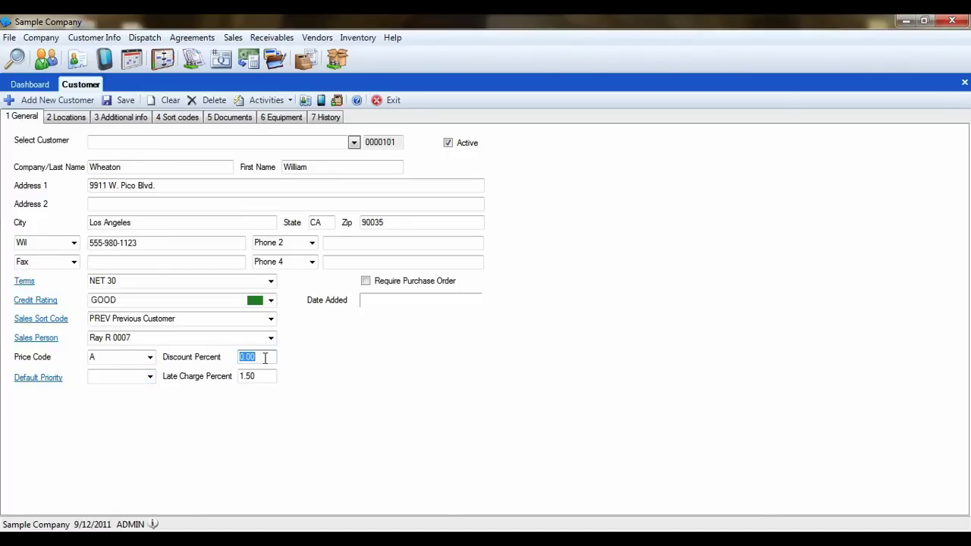
Step: Enter a 10.00 discount percent, leaving the Activities menu unchosen
type("10")
key("Tab")
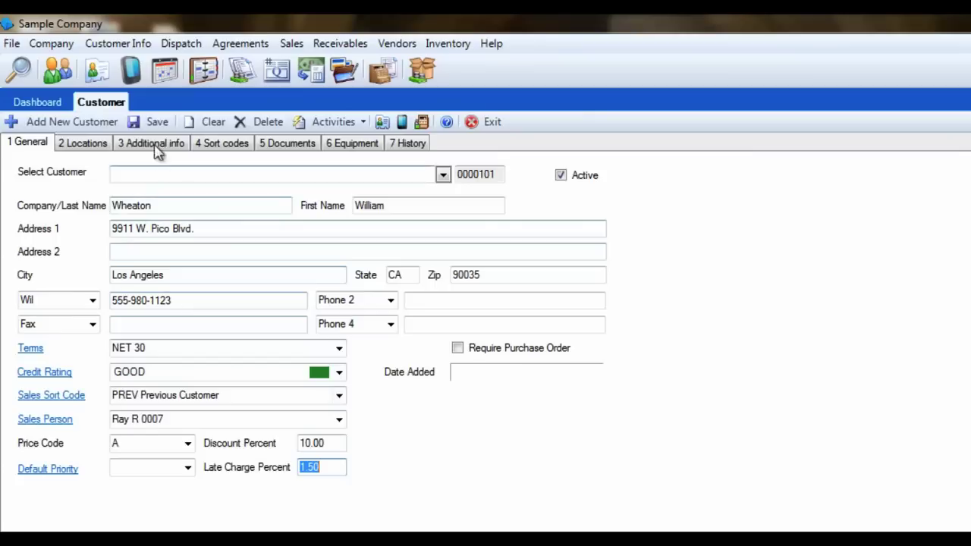
left_click(327, 121)
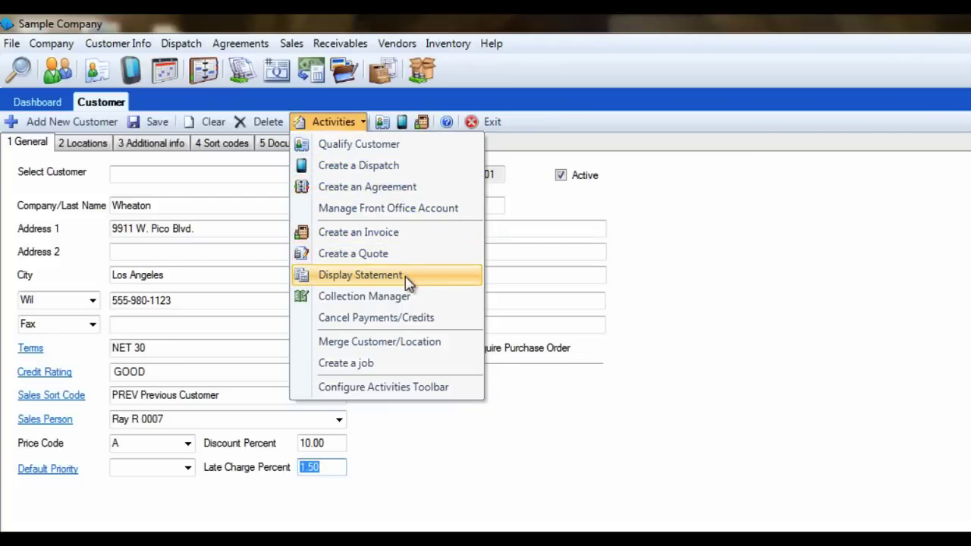
left_click(342, 122)
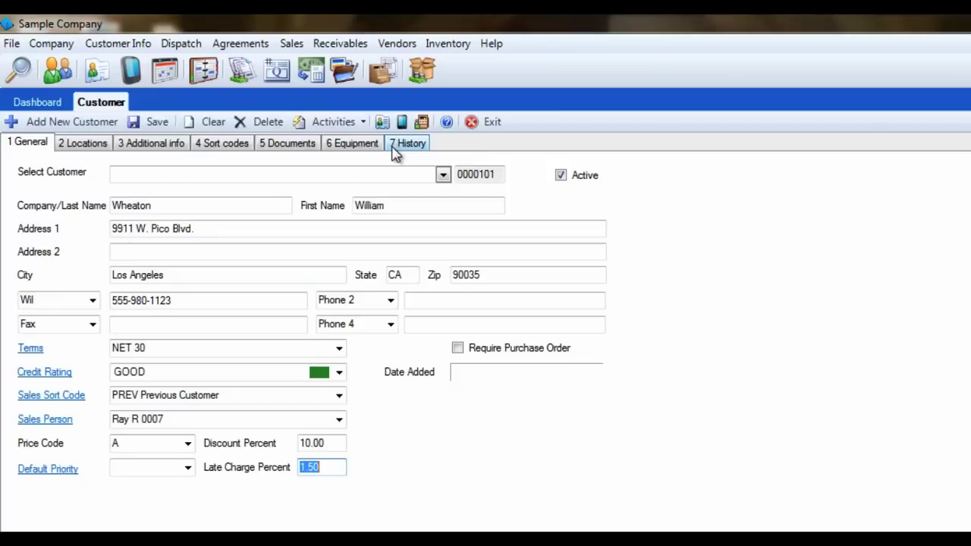
Step: Switch to the Locations tab showing location 00001
left_click(83, 144)
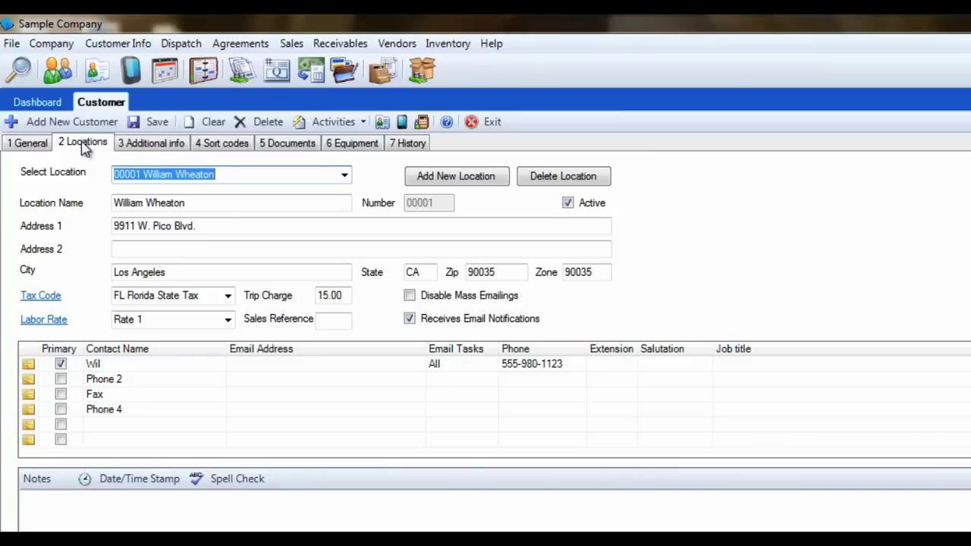
Step: Add a new location 00002 named Office
left_click(485, 177)
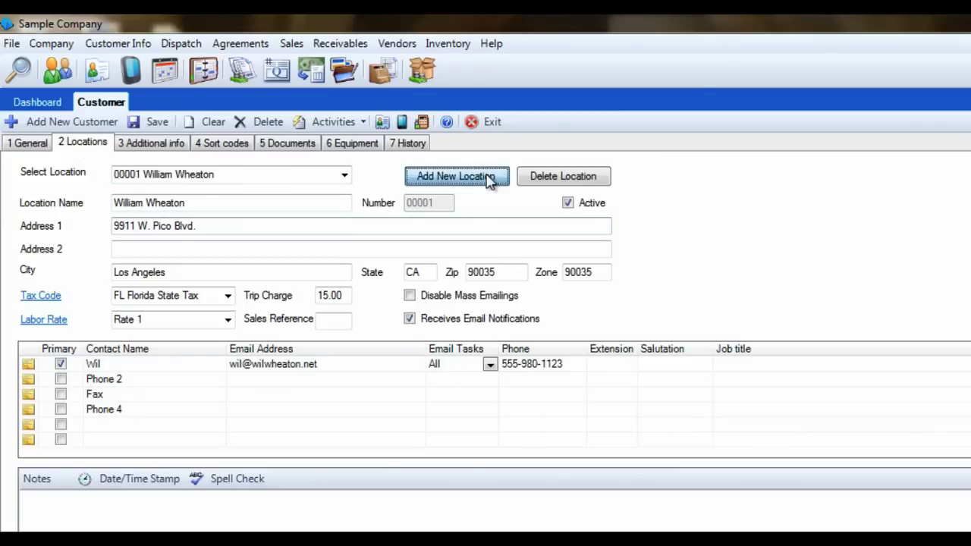
type("O")
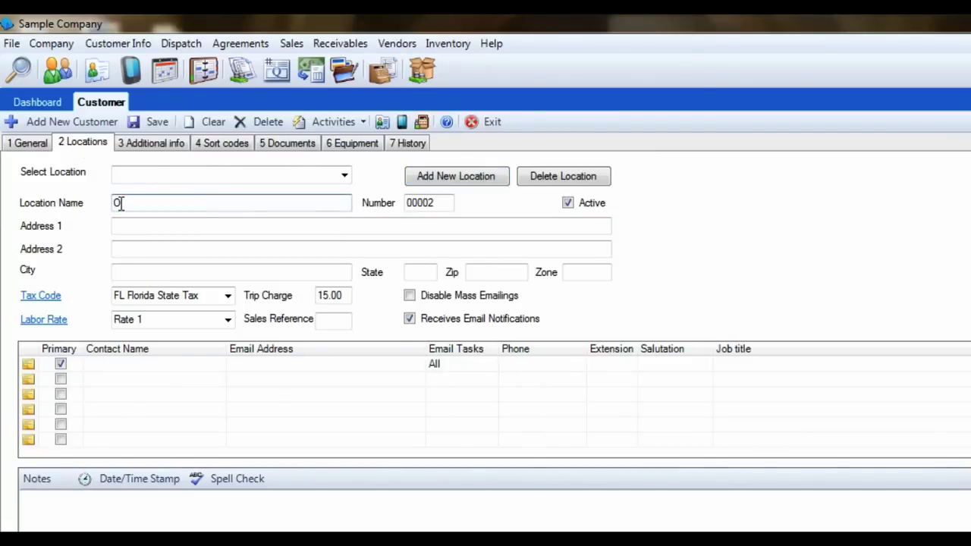
type("ffice")
key("Tab")
left_click(344, 176)
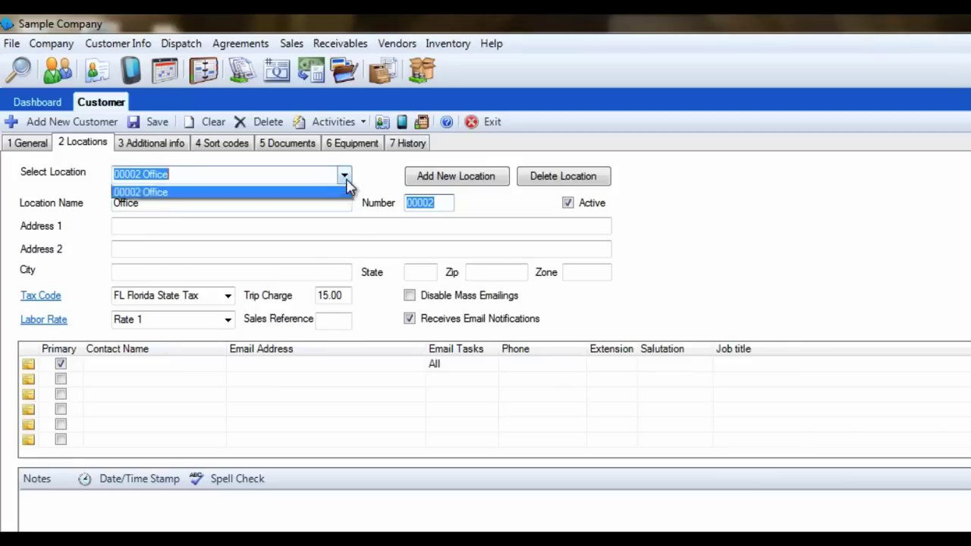
left_click(344, 177)
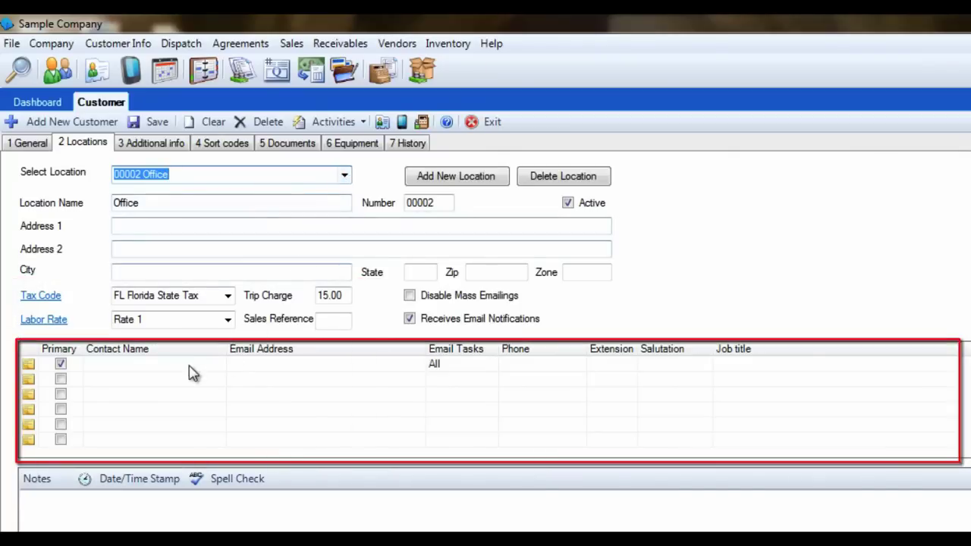
Step: Switch back to location 00001 and select cells in its contacts grid
left_click(194, 367)
left_click(240, 367)
left_click(343, 176)
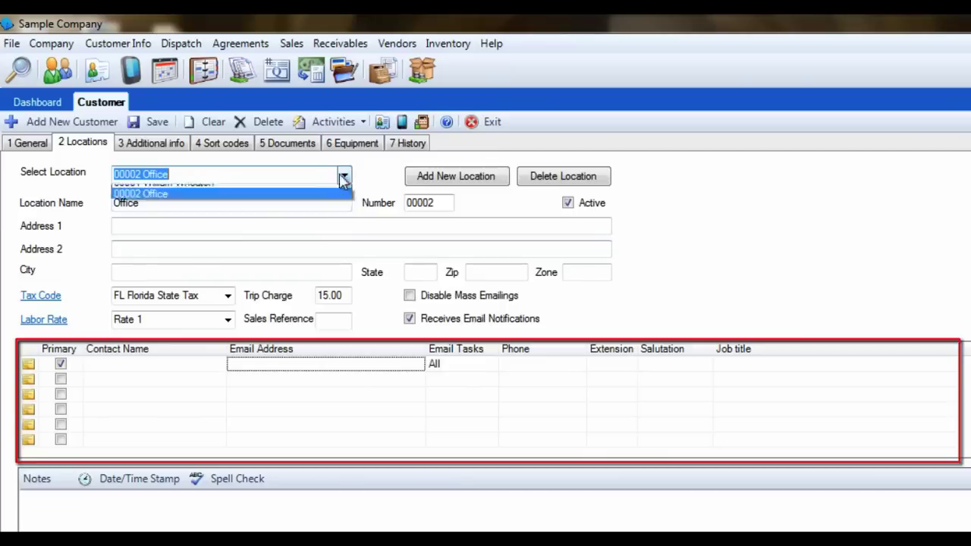
left_click(329, 190)
left_click(266, 379)
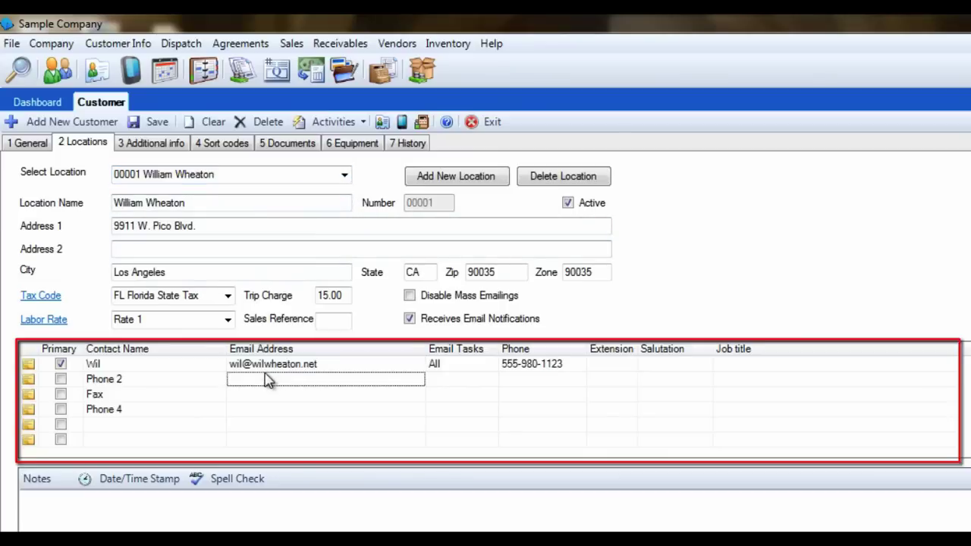
left_click(190, 386)
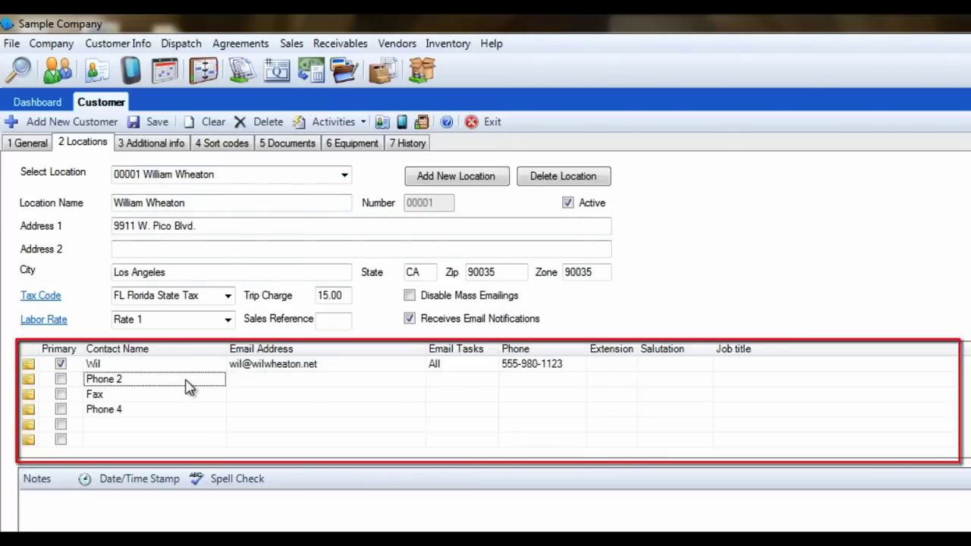
left_click(264, 380)
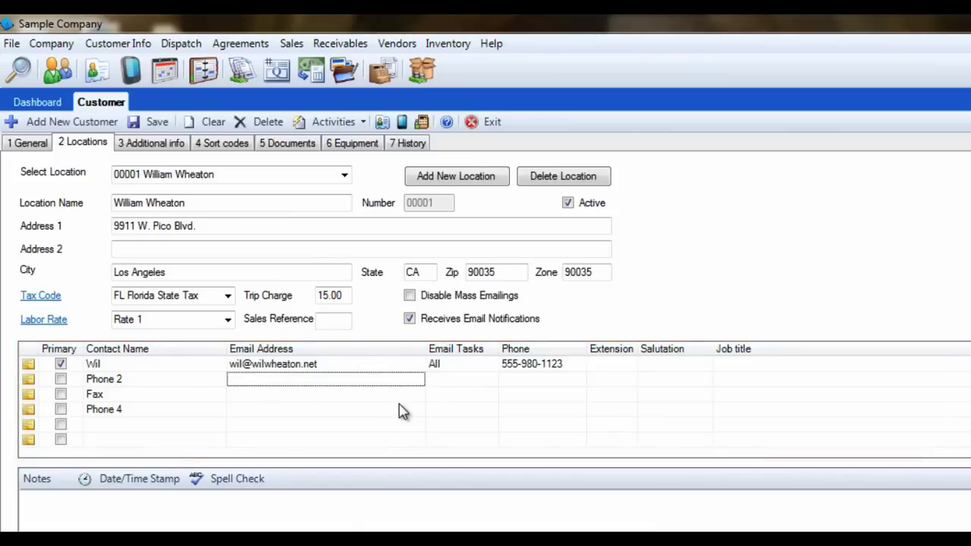
Step: Set the primary contact's Email Tasks to General
left_click(474, 365)
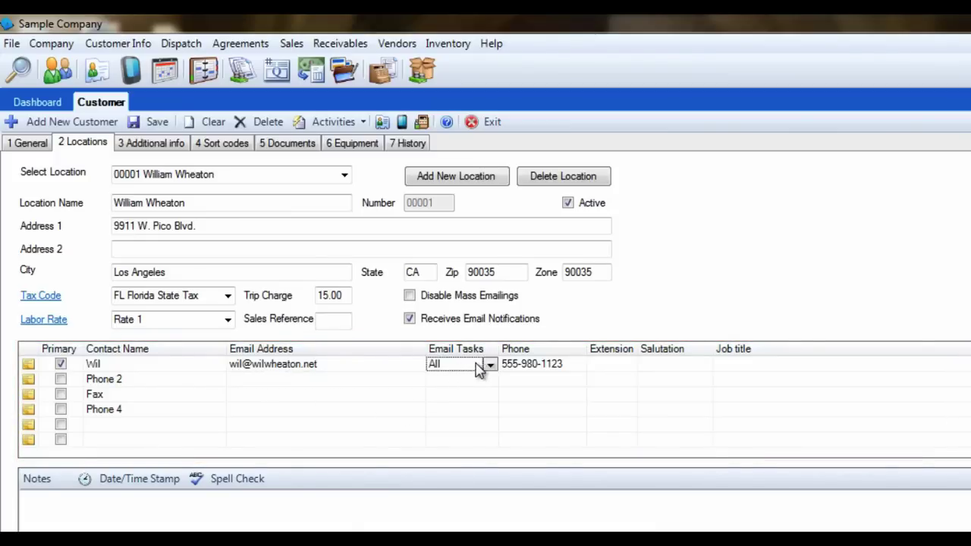
left_click(491, 364)
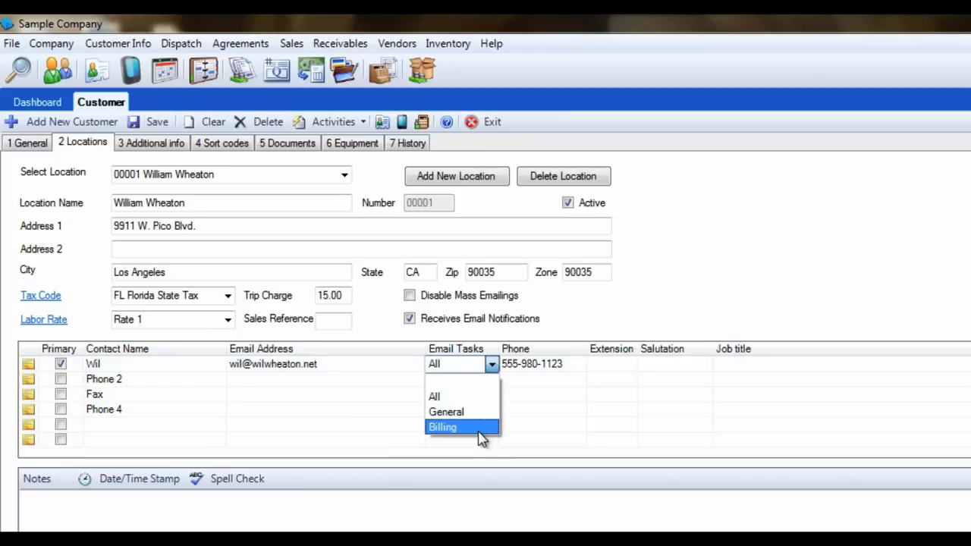
left_click(455, 412)
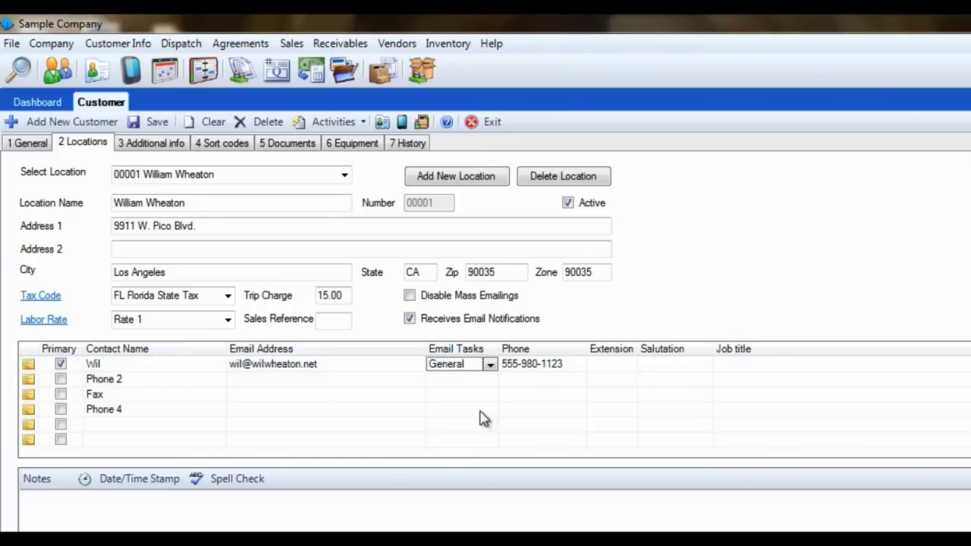
left_click(354, 493)
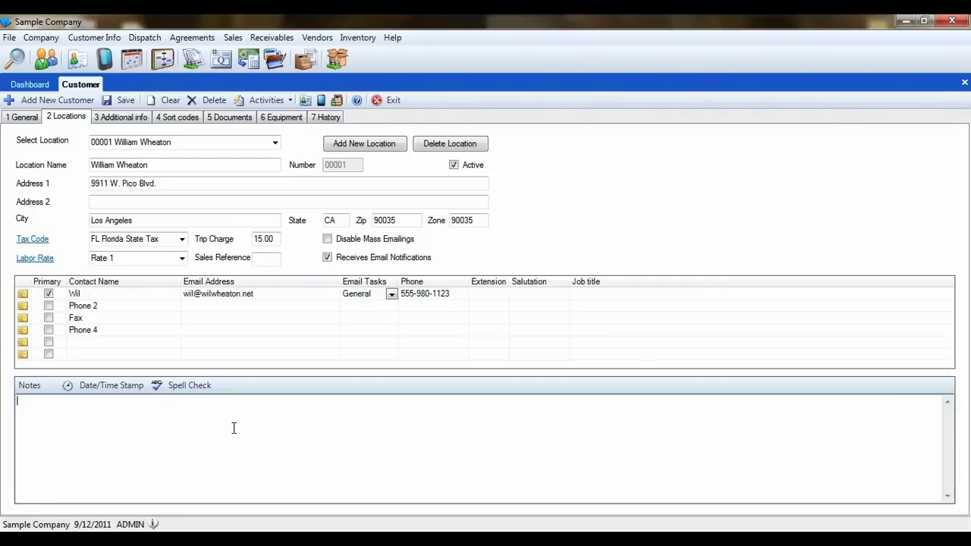
Step: From the Additional info tab, open Define Custom Fields and inspect the first row
left_click(138, 120)
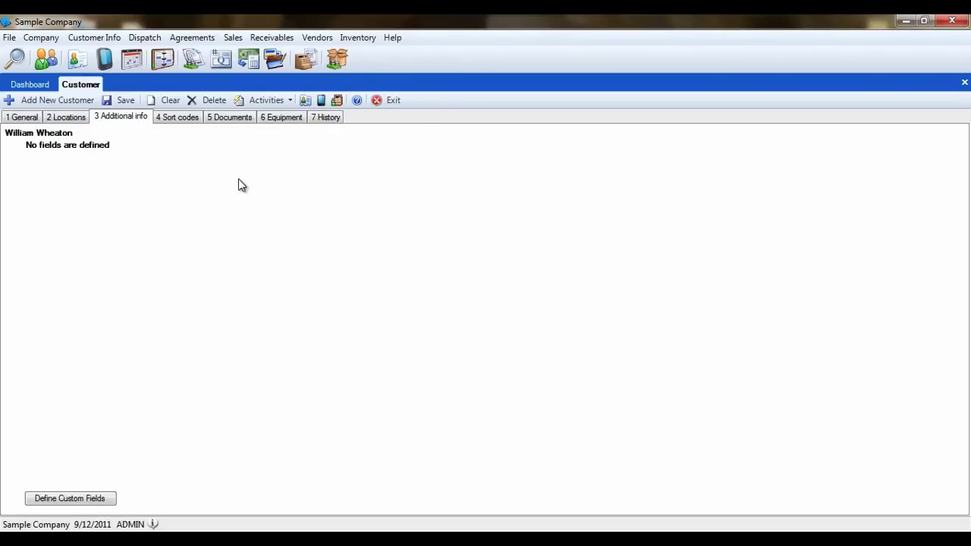
left_click(61, 500)
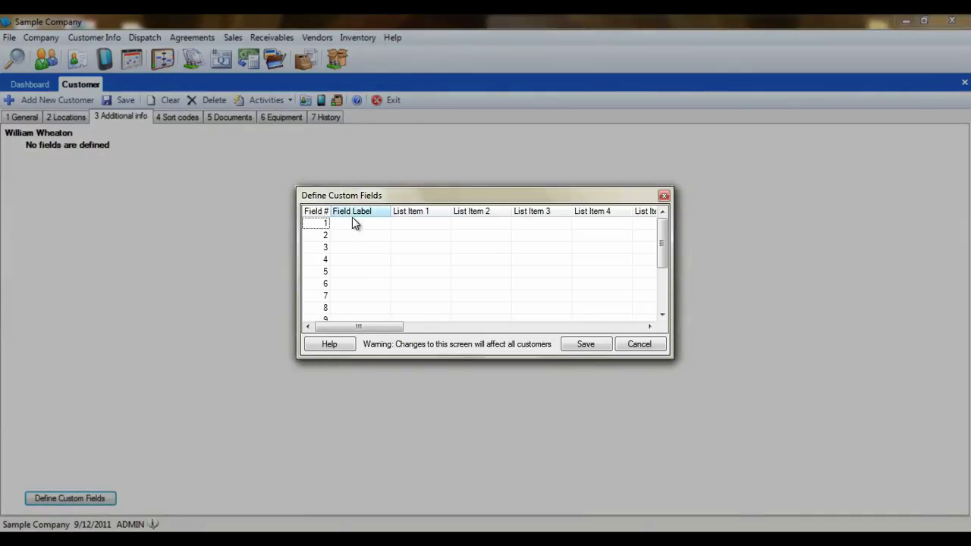
left_click(353, 221)
left_click(427, 223)
left_click(493, 226)
left_click(539, 229)
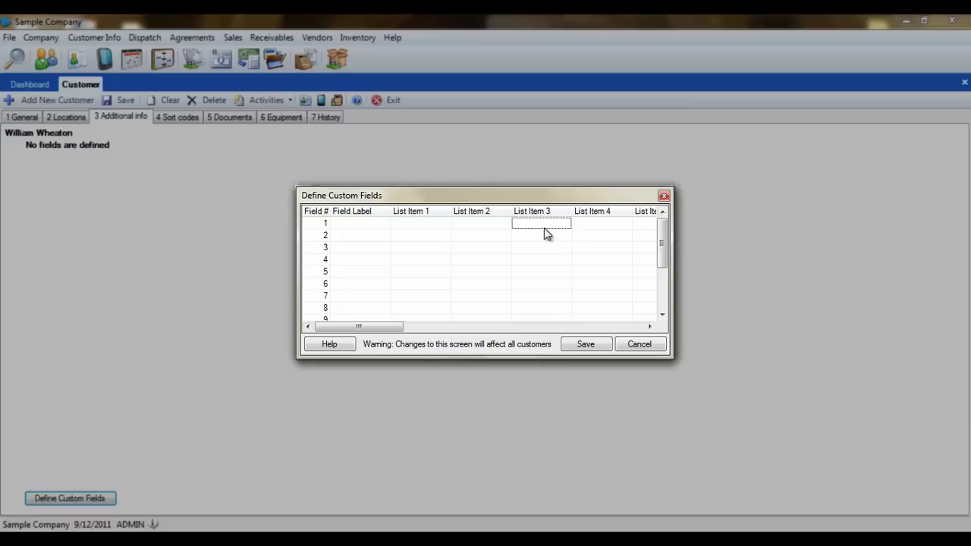
left_click(588, 224)
left_click_drag(379, 326, 657, 320)
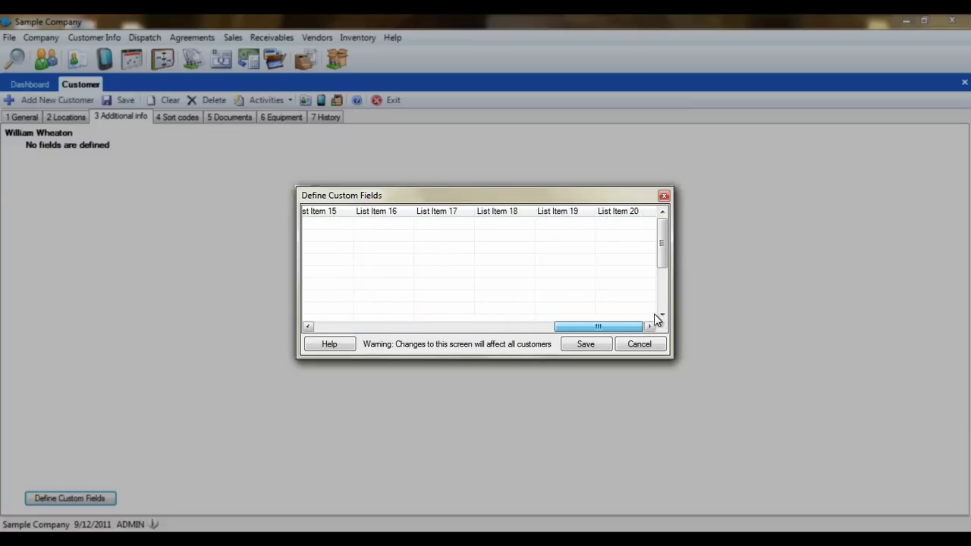
left_click_drag(599, 326, 359, 328)
Step: Label the first custom field Birthday and save it
left_click(364, 226)
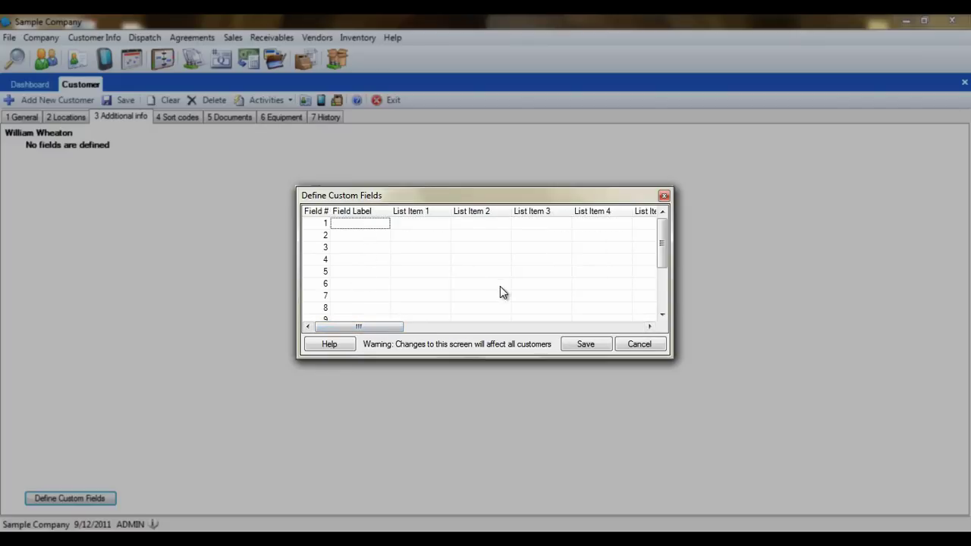
type("Birthday")
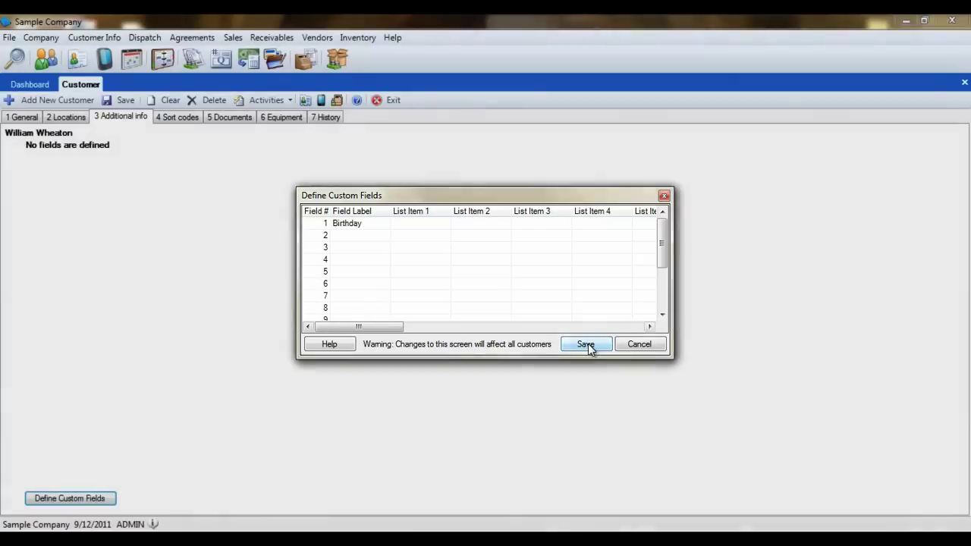
left_click(585, 344)
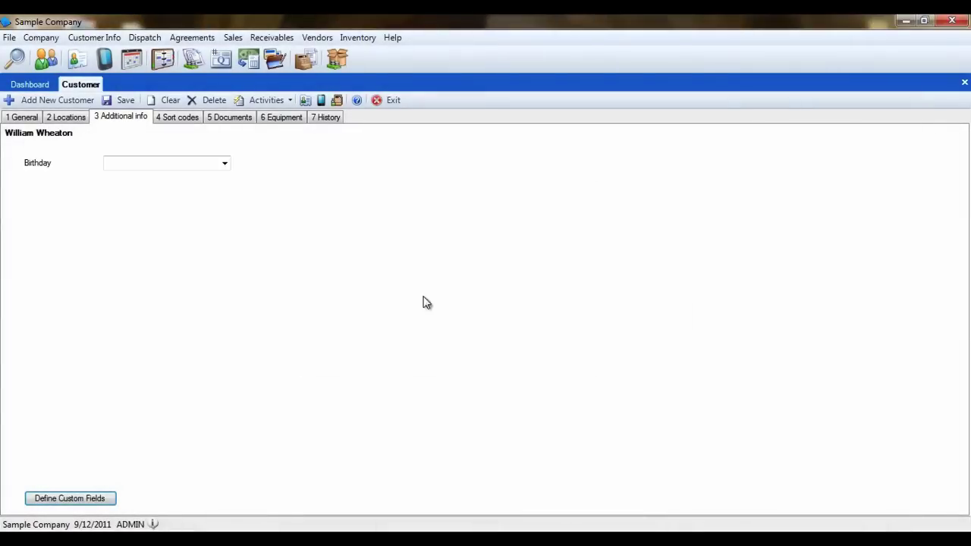
left_click(129, 162)
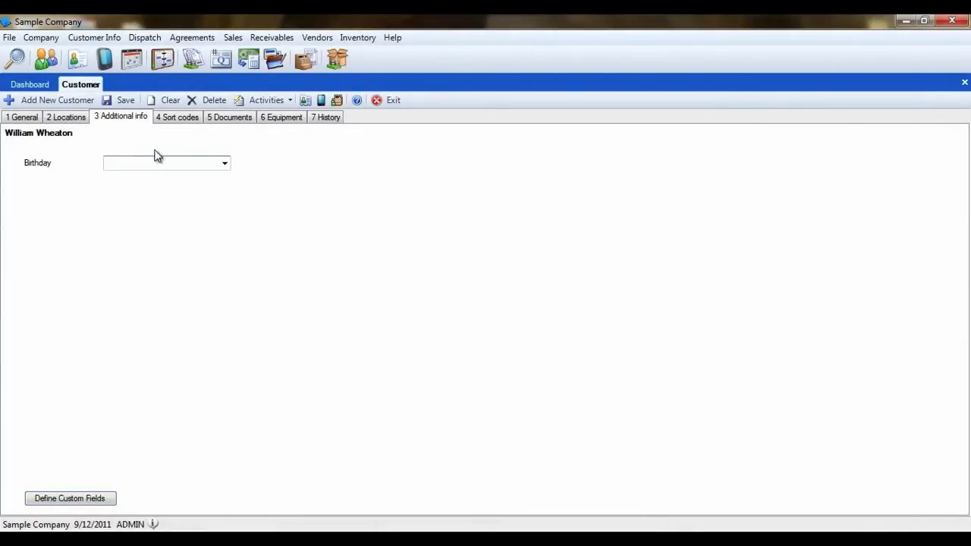
Step: On the Sort codes tab, add ALG, RES and SEA in successive rows
left_click(182, 119)
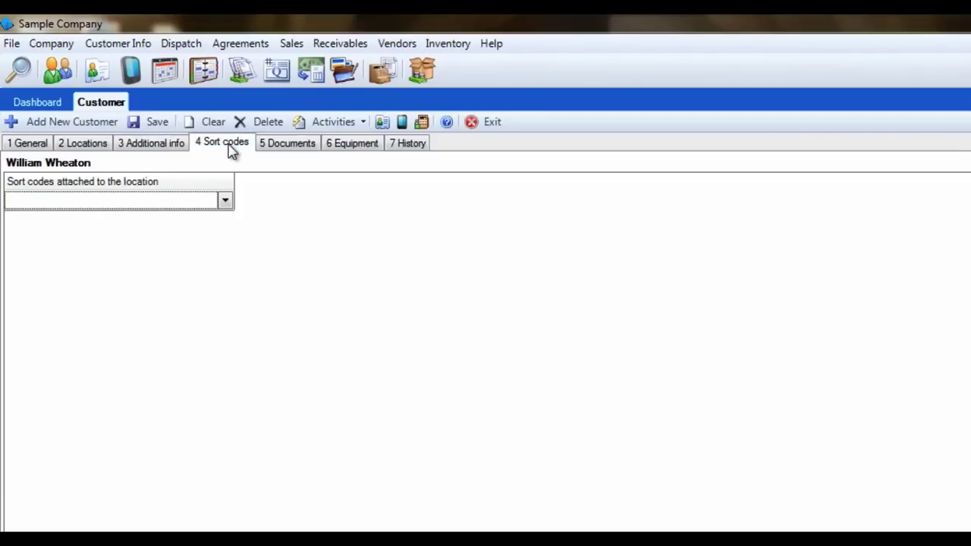
left_click(227, 203)
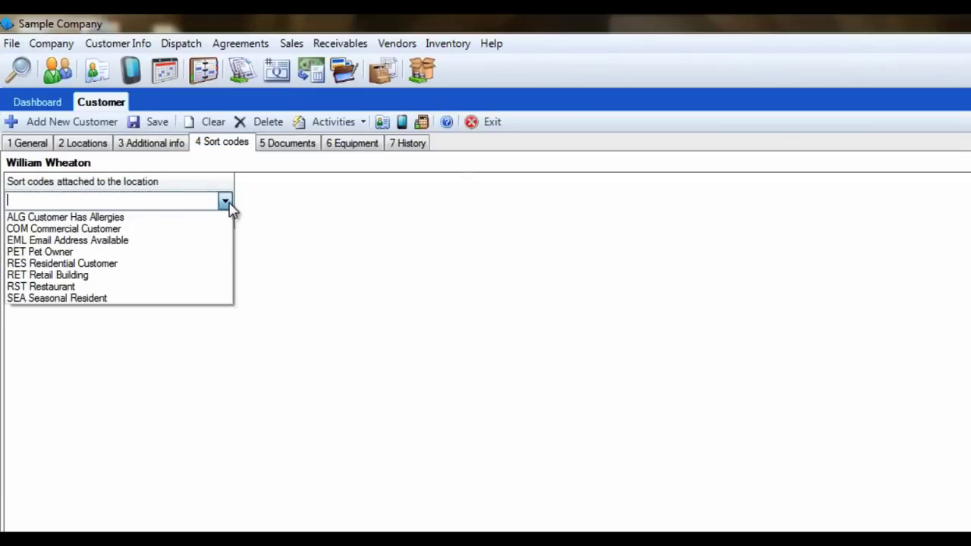
left_click(105, 218)
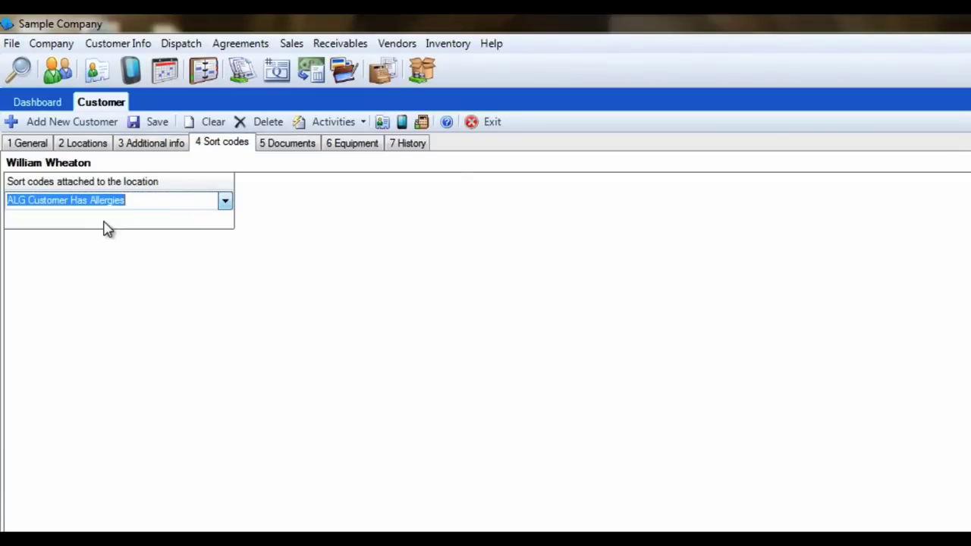
left_click(225, 220)
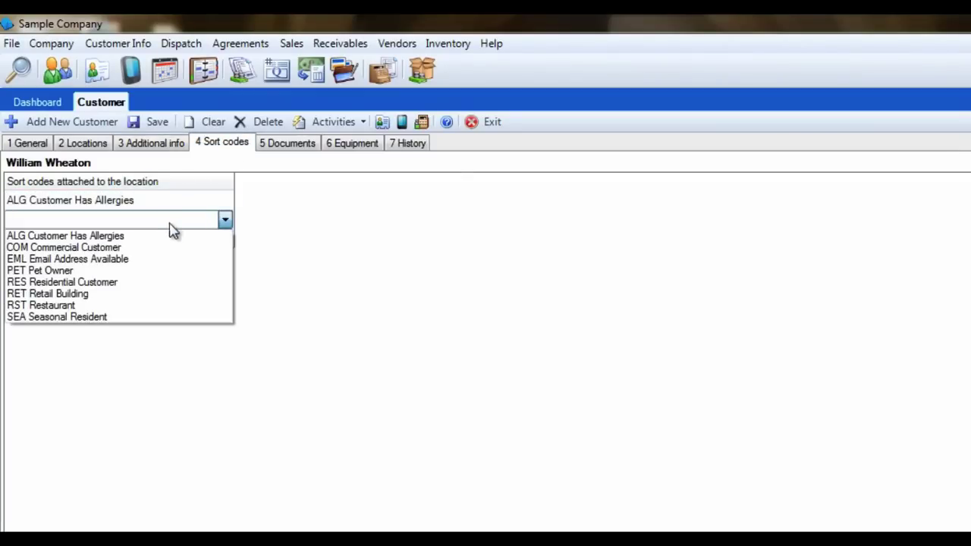
left_click(116, 281)
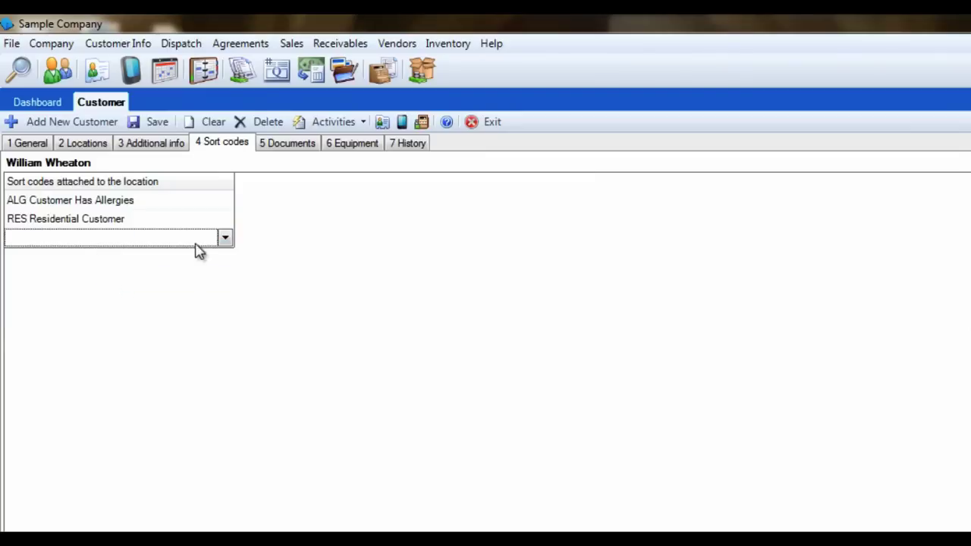
left_click(225, 238)
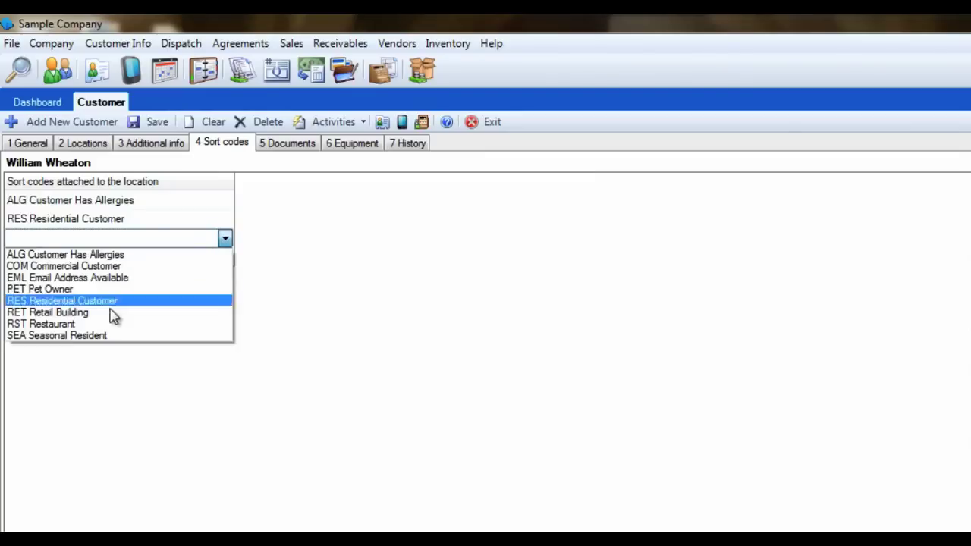
left_click(91, 337)
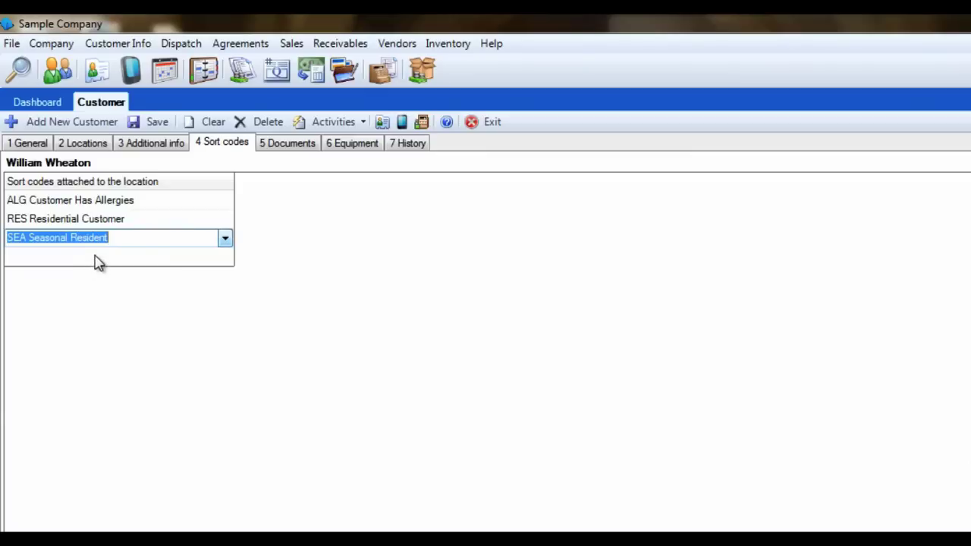
left_click(164, 239)
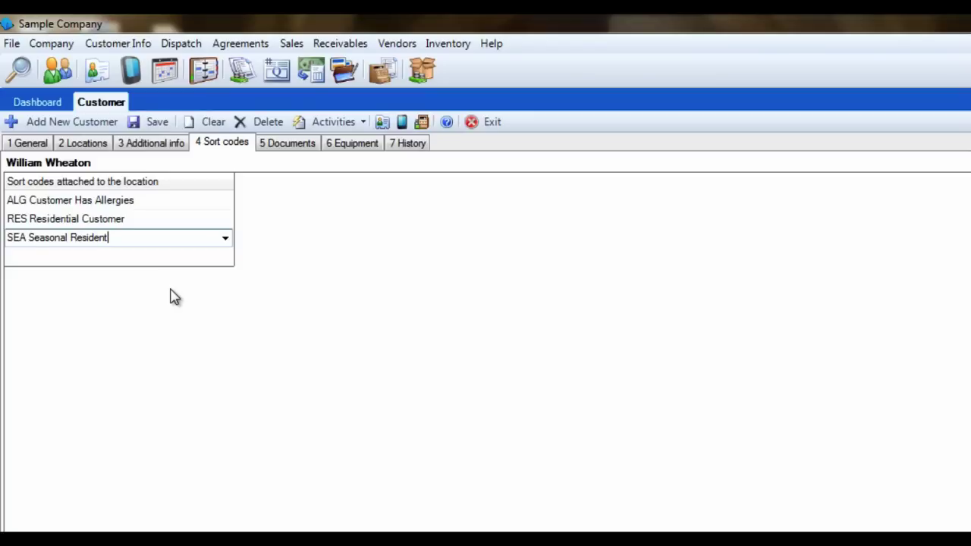
Step: Show the customer's Documents page and check the Add new options without adding a document
left_click(300, 147)
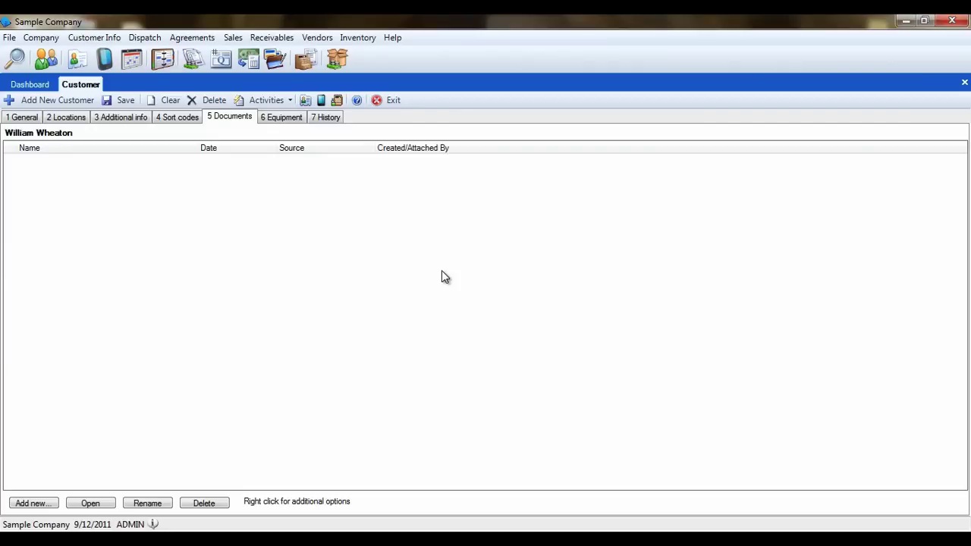
left_click(34, 503)
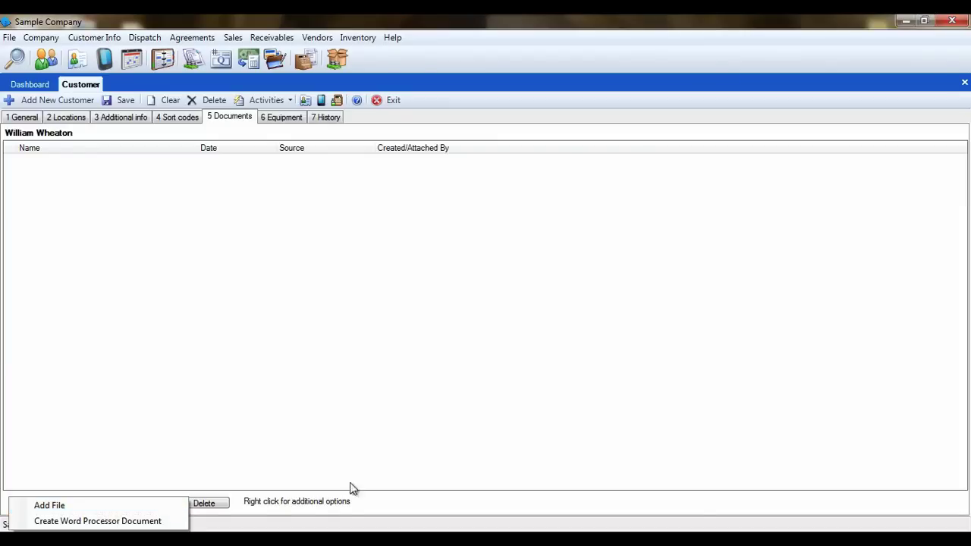
left_click(505, 382)
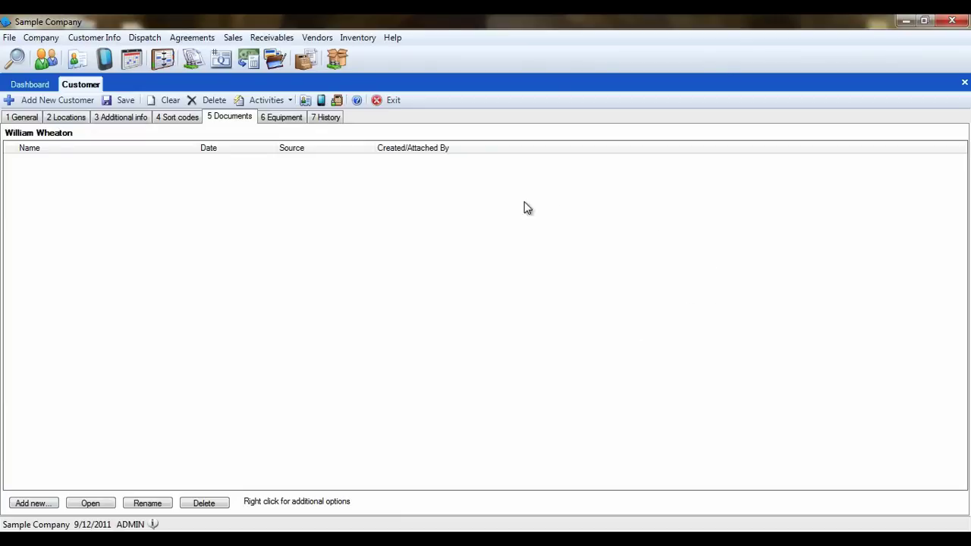
Step: View the empty Equipment list, cancel the Add Equipment dialog, then move to History
left_click(288, 122)
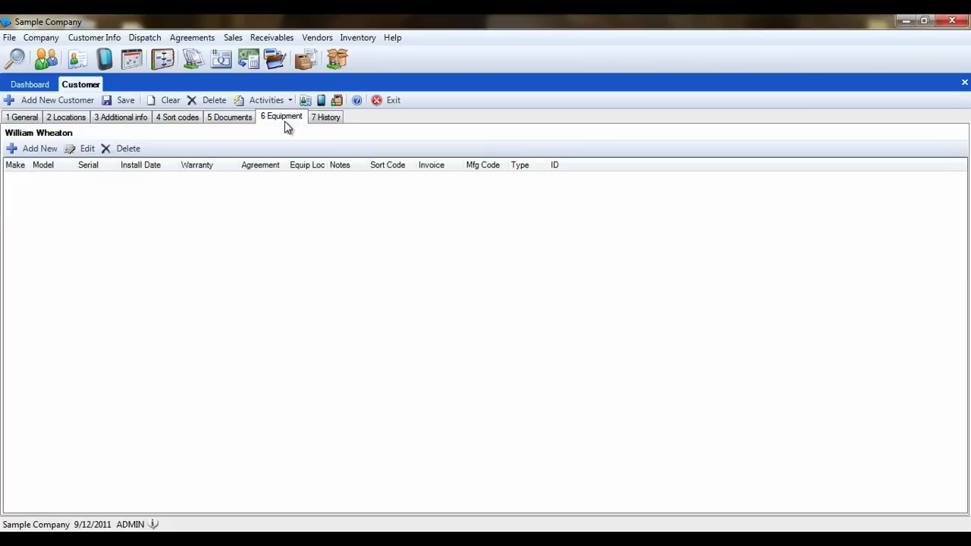
left_click(34, 149)
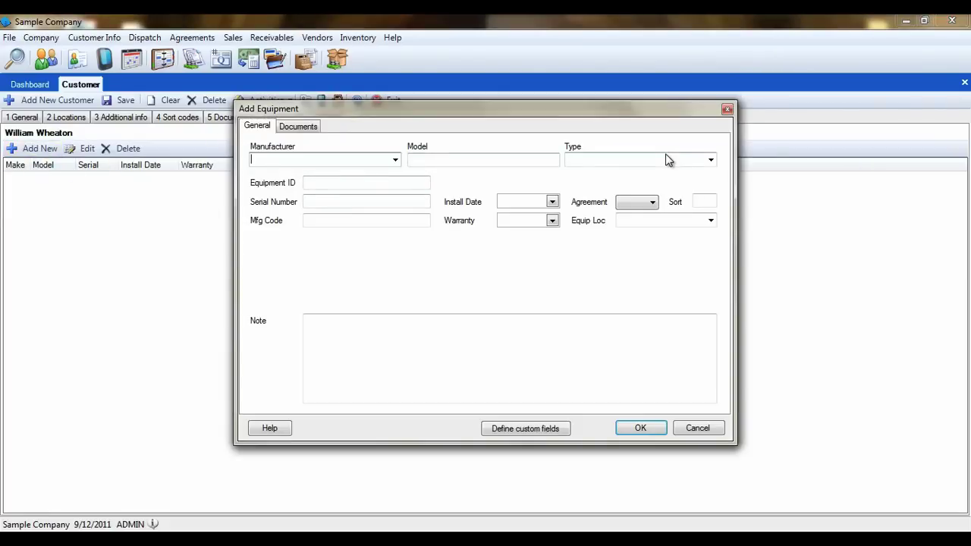
left_click(692, 430)
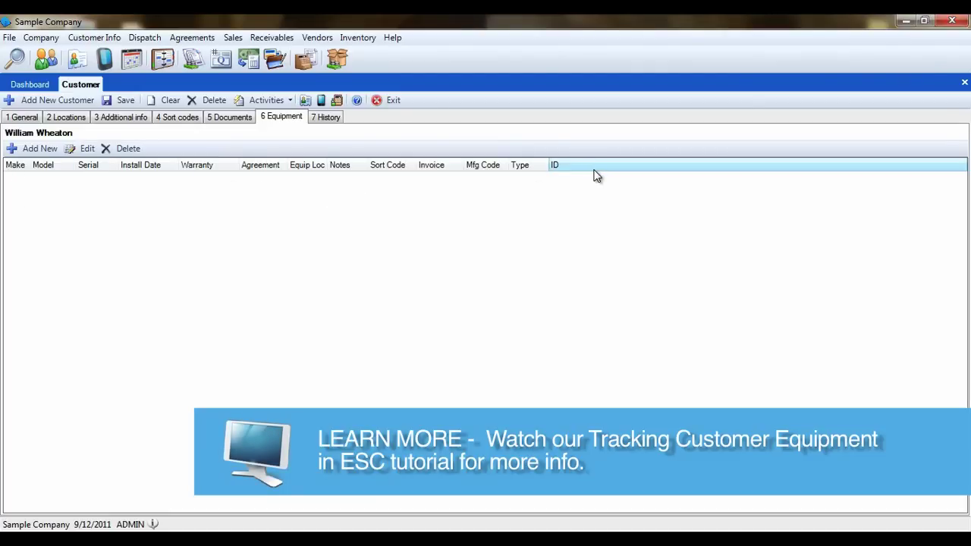
left_click(334, 121)
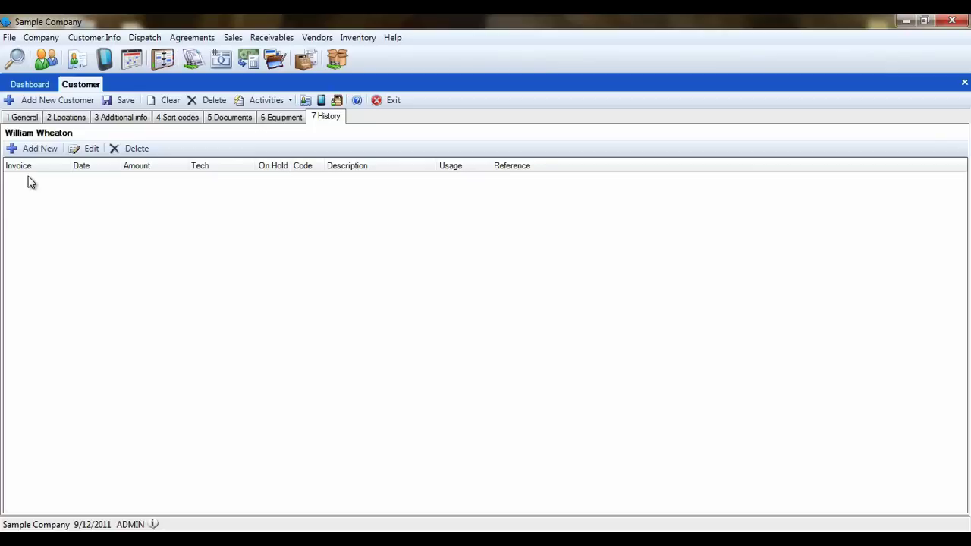
Step: Open a new history entry, check History Code, cancel it, and return to General
left_click(53, 151)
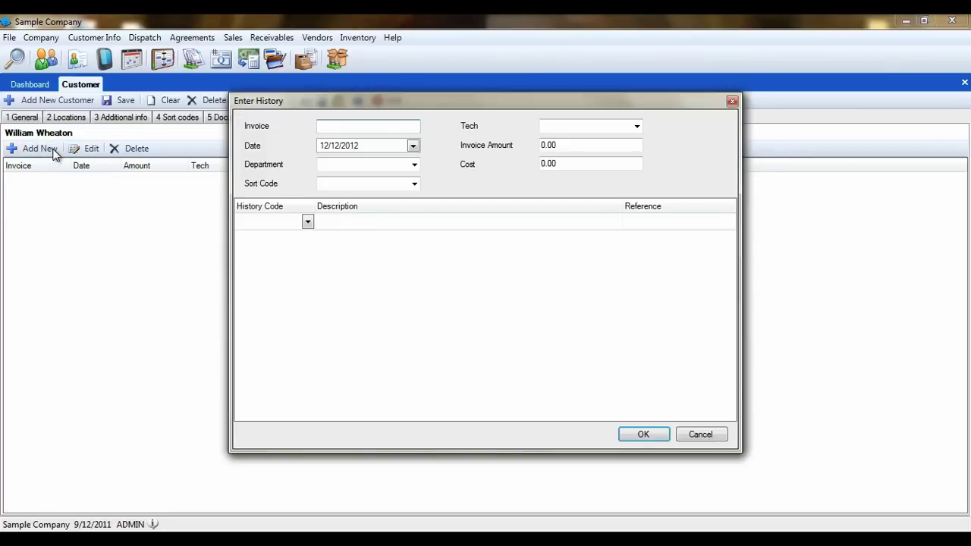
left_click(261, 226)
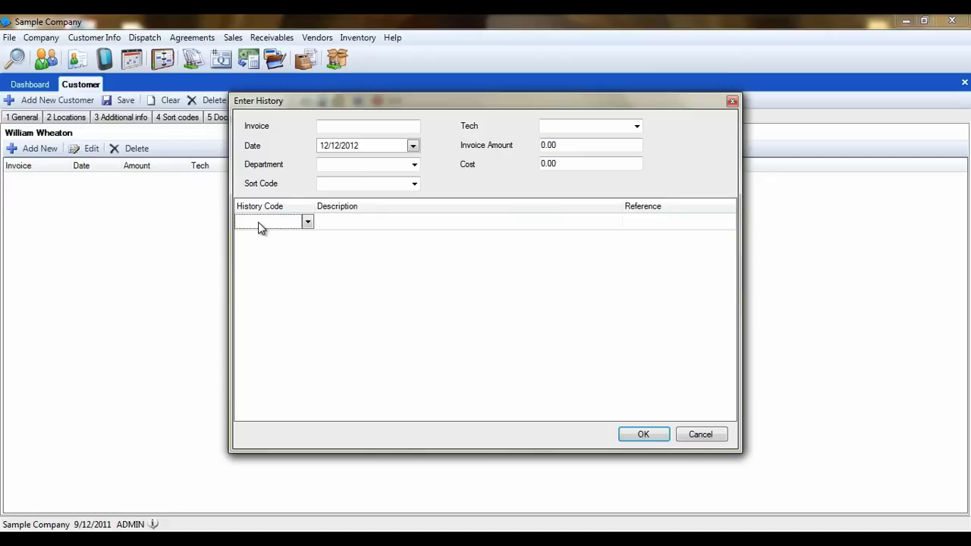
left_click(699, 435)
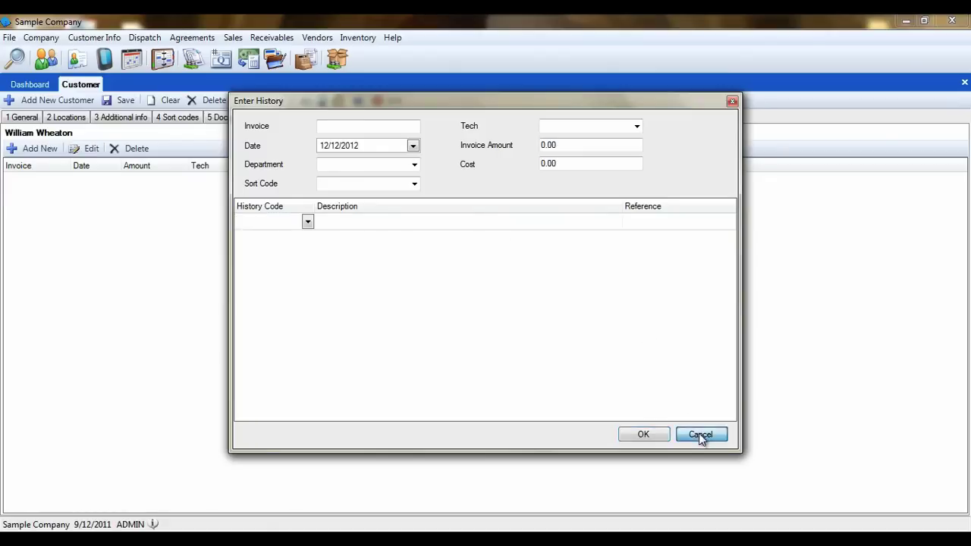
left_click(32, 118)
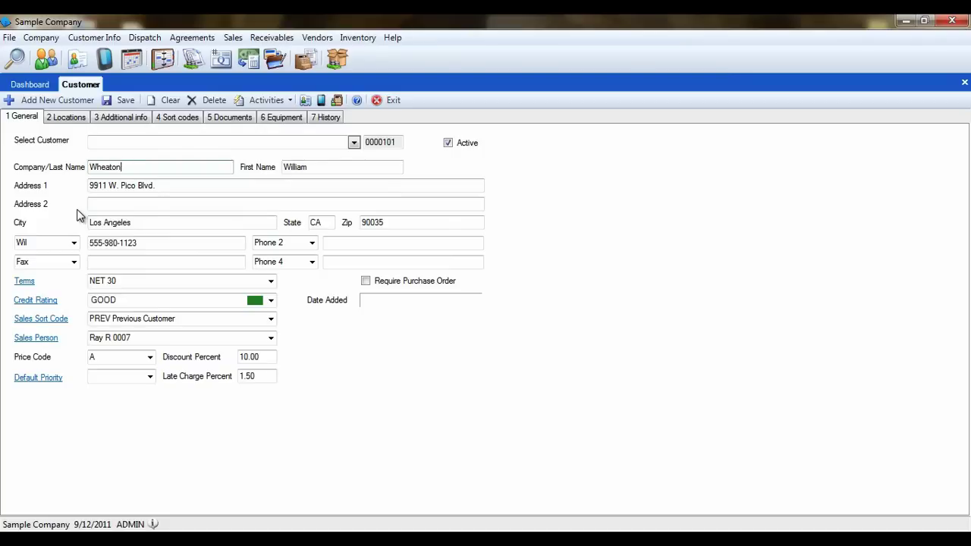
Step: Save the new customer and reload it by entering the customer's last name in Select Customer
left_click(124, 102)
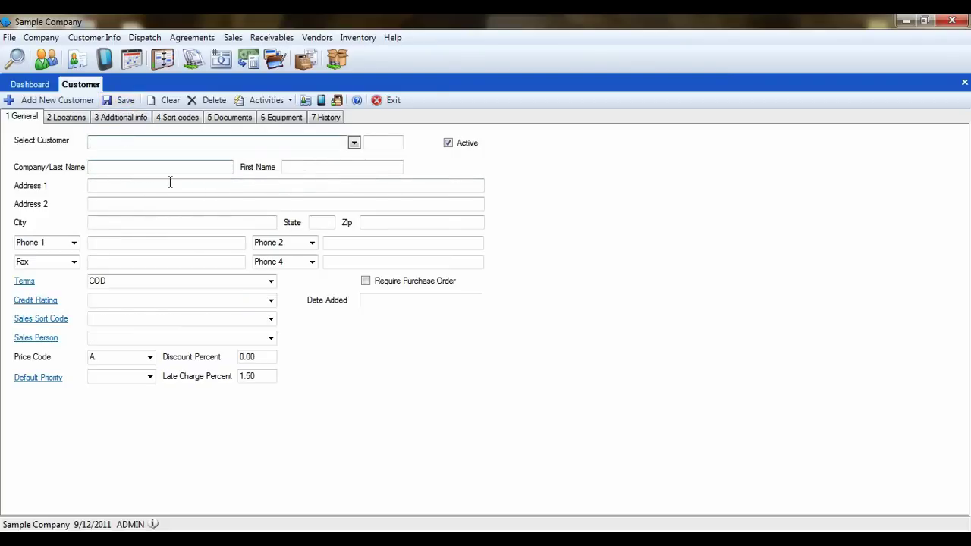
key("Tab")
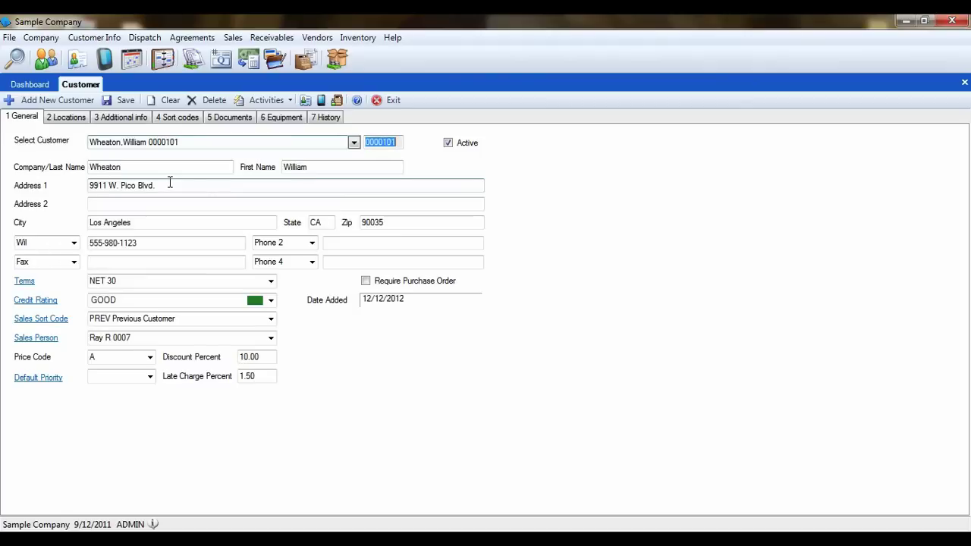